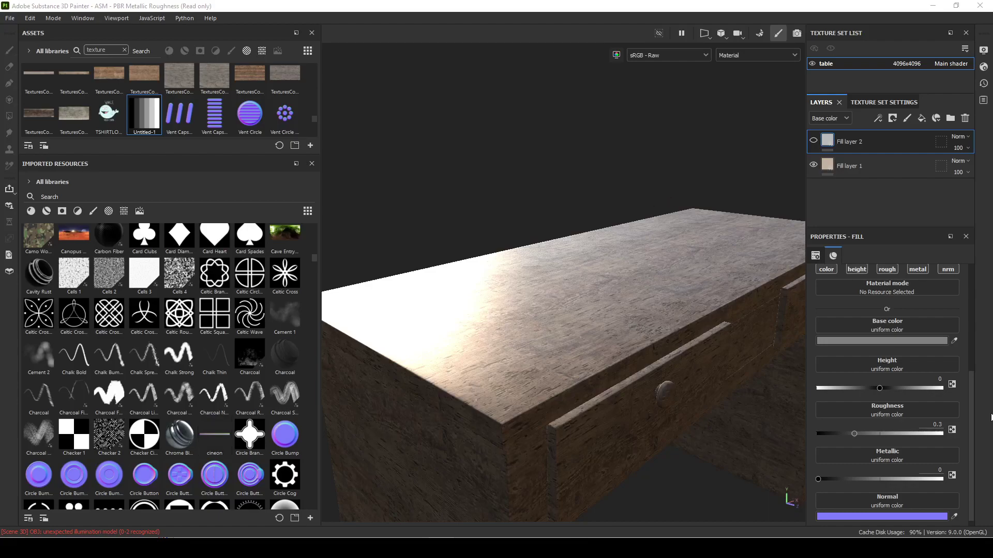
- Examine the wood texture on the tabletop, front edge and side of the table from several angles and distances
alt+right_drag(672, 293, 703, 335)
alt+drag(623, 329, 643, 321)
alt+drag(489, 333, 610, 311)
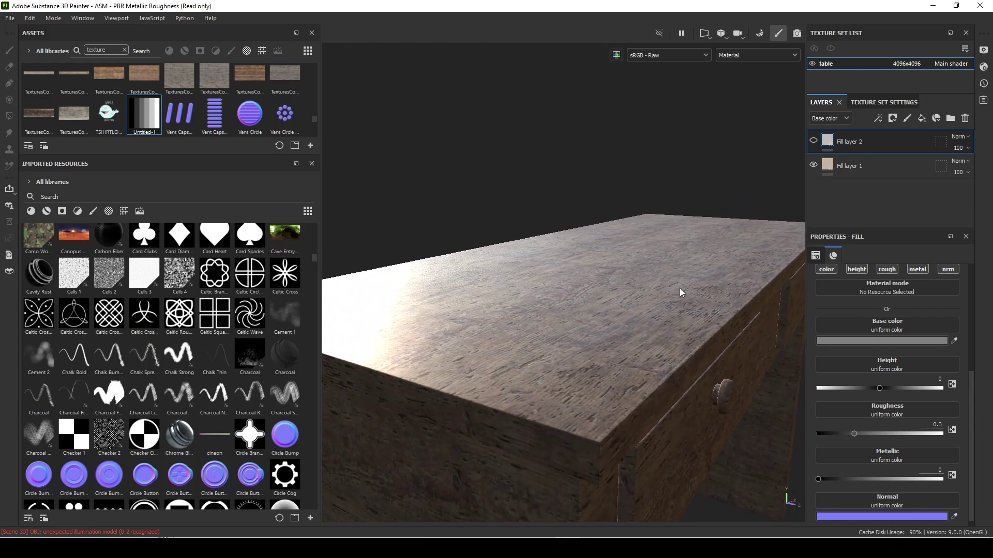
shift+right_drag(679, 287, 647, 314)
alt+drag(648, 315, 636, 362)
alt+drag(546, 440, 568, 324)
alt+right_drag(567, 324, 612, 332)
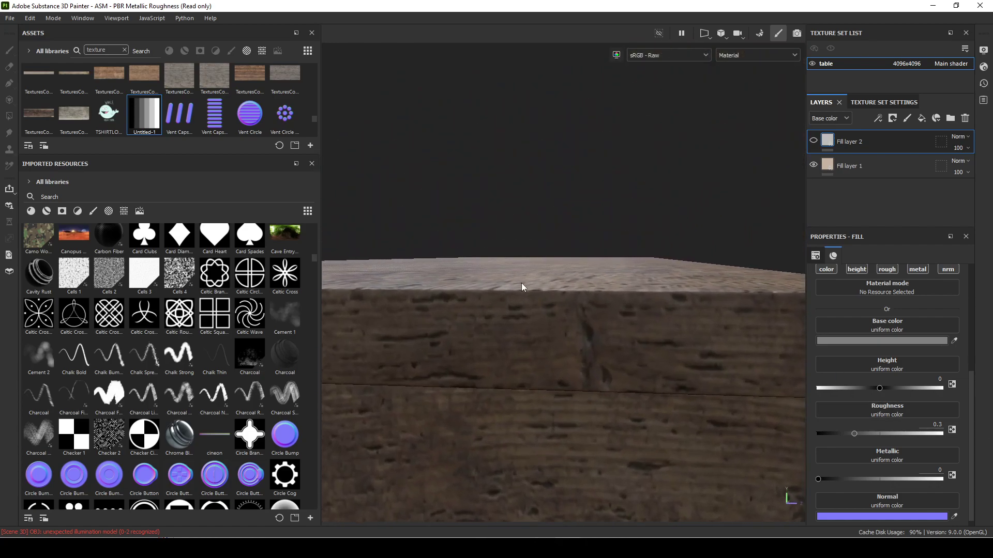
alt+right_drag(637, 296, 174, 291)
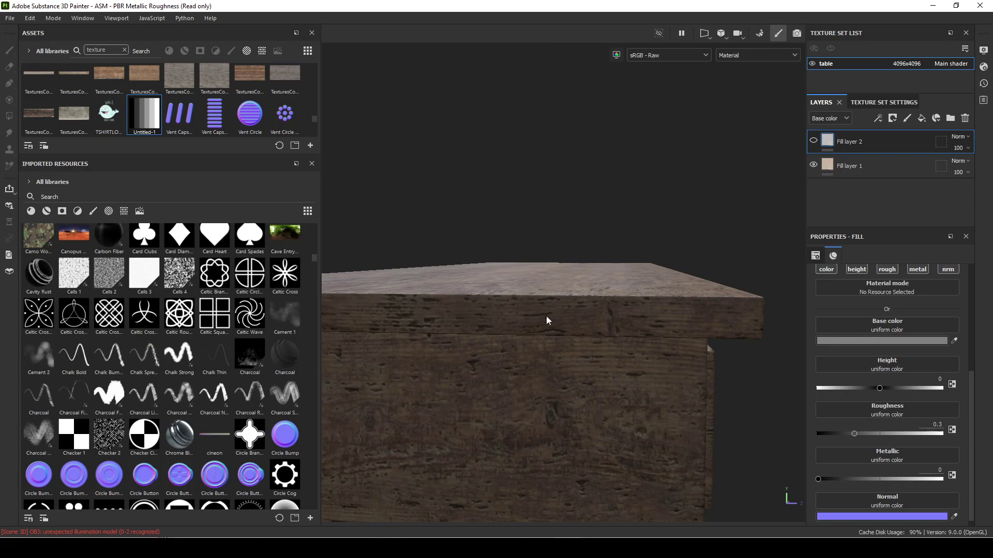
alt+drag(547, 320, 532, 365)
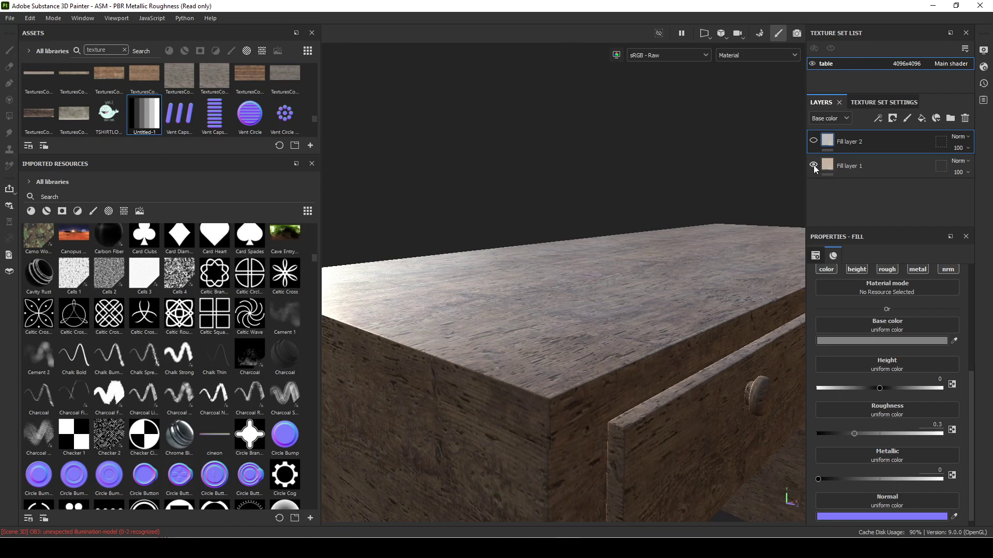
- Hide Fill layer 1 and show Fill layer 2, and check the grayscale stripe image in Photoshop before returning to Substance 3D Painter
click(814, 166)
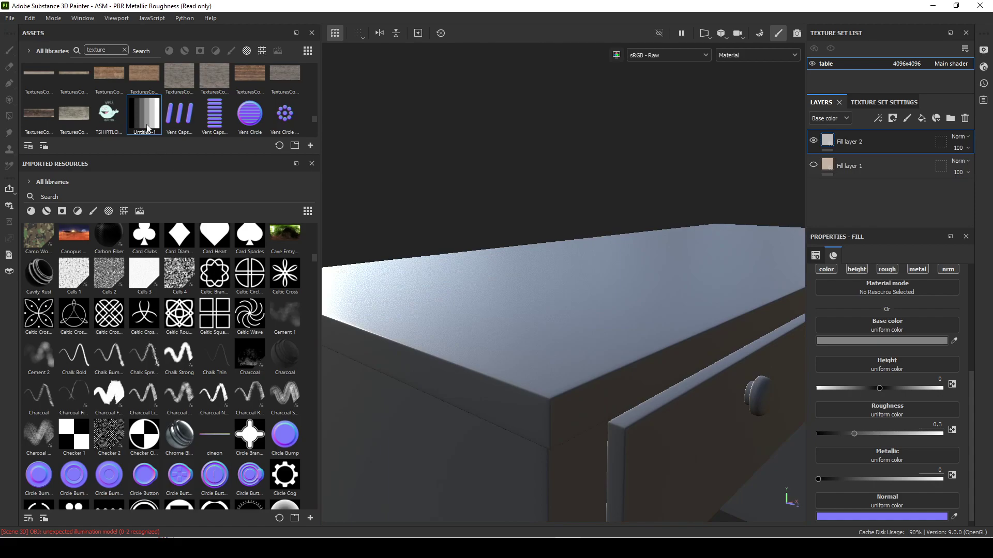
key(alt+Tab)
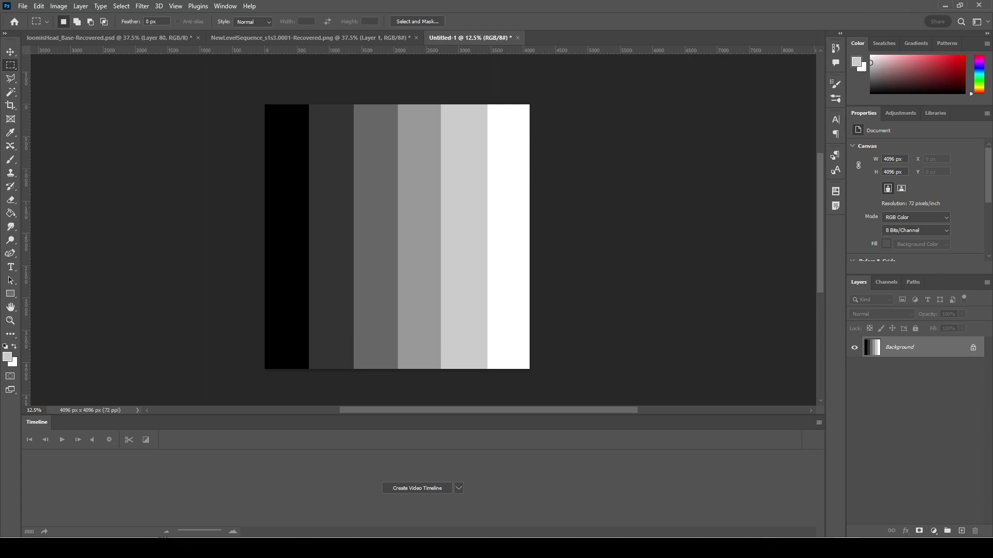
click(568, 548)
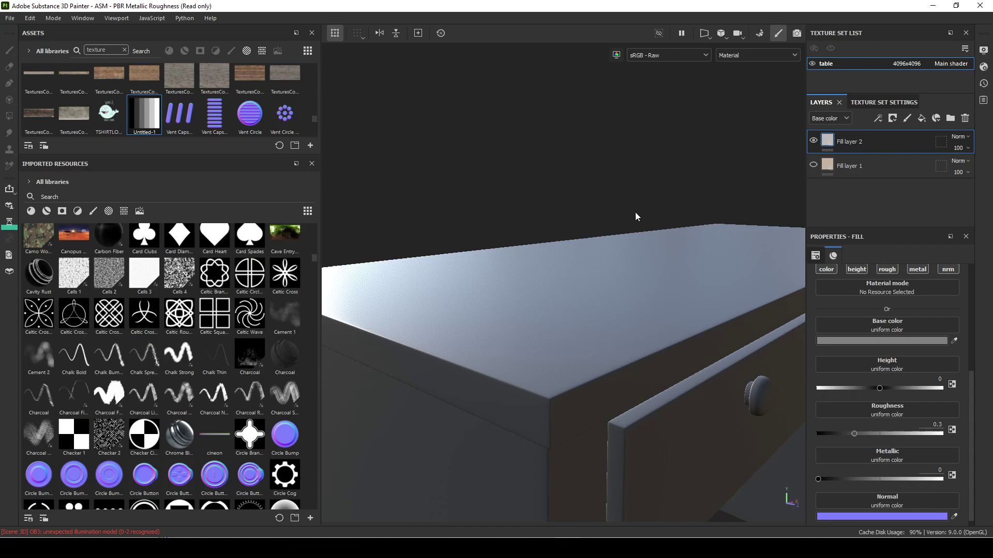
- Assign the Untitled-1 stripe image as Fill layer 2's base color and set its tiling to 15.46
drag(140, 119, 893, 336)
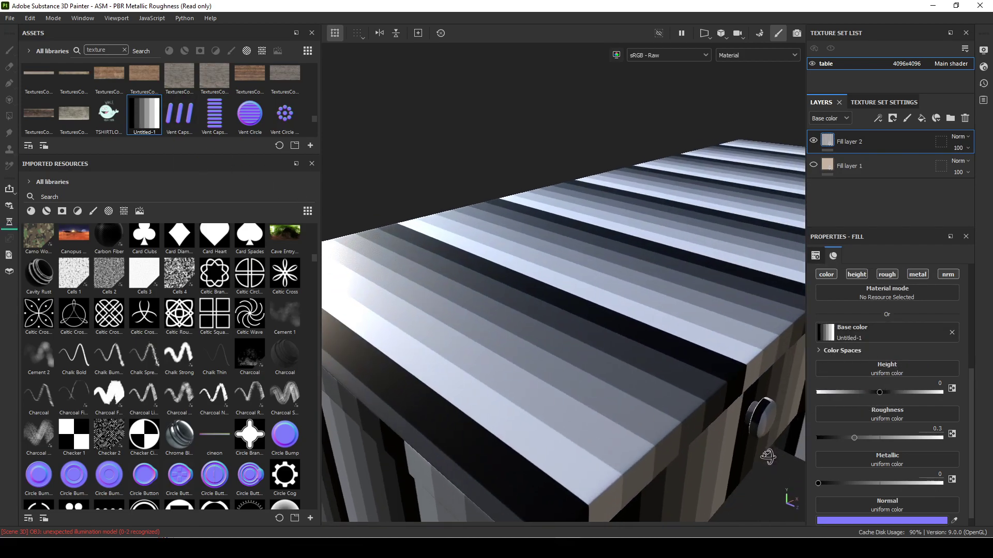
scroll(910, 398, up, 3)
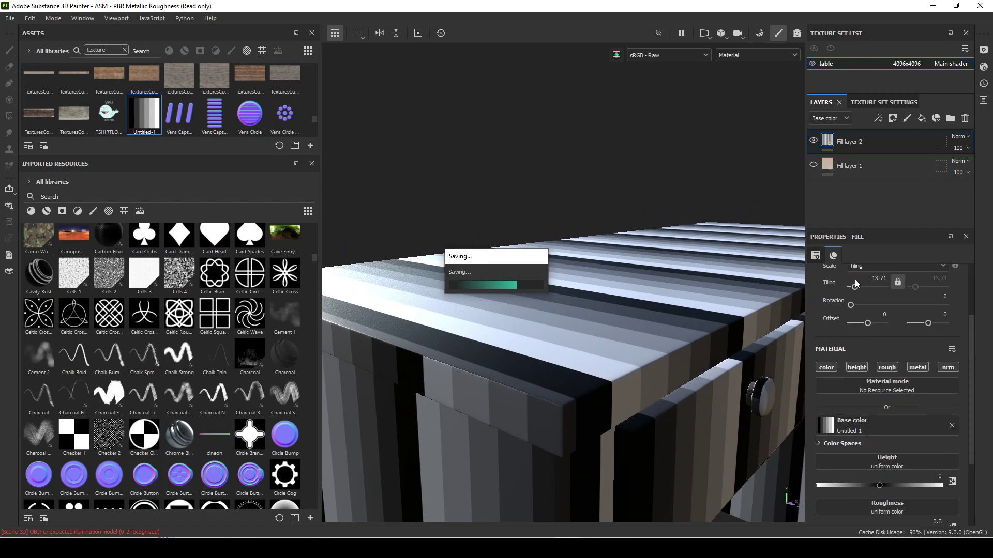
drag(856, 287, 881, 286)
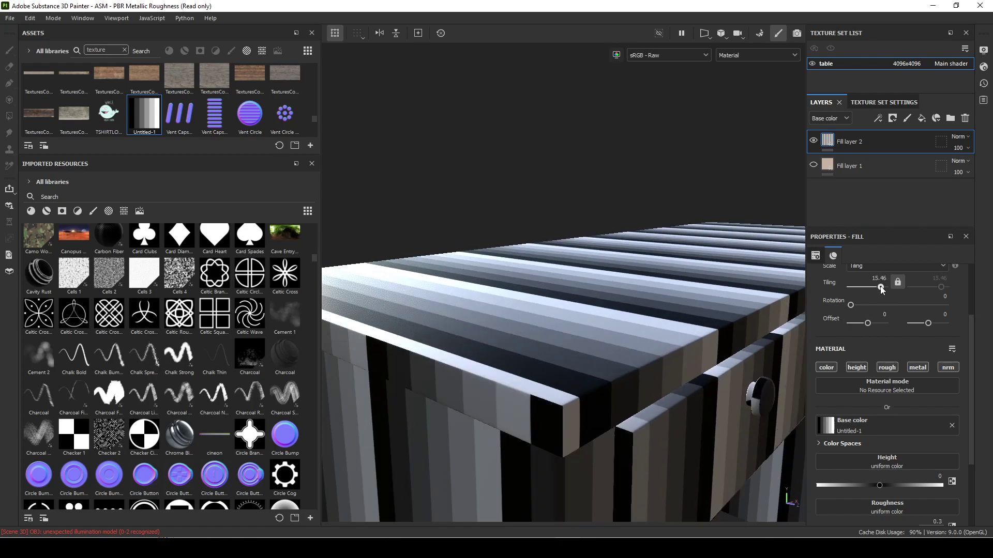
- Assign the Untitled-1 stripe image to the height channel of Fill layer 2
alt+drag(724, 329, 678, 385)
alt+drag(584, 339, 615, 313)
scroll(924, 445, down, 3)
scroll(926, 449, down, 1)
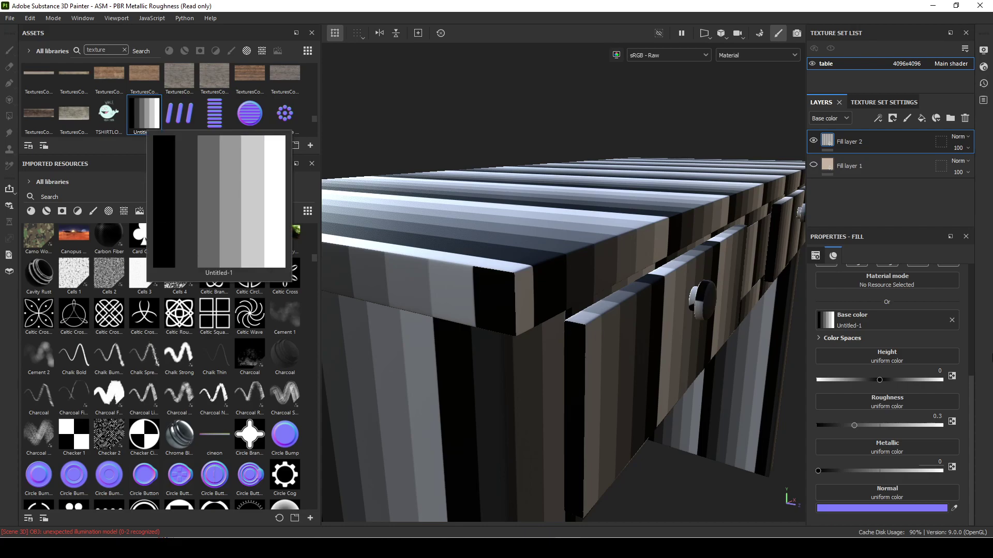
mouse_move(142, 114)
drag(143, 118, 889, 355)
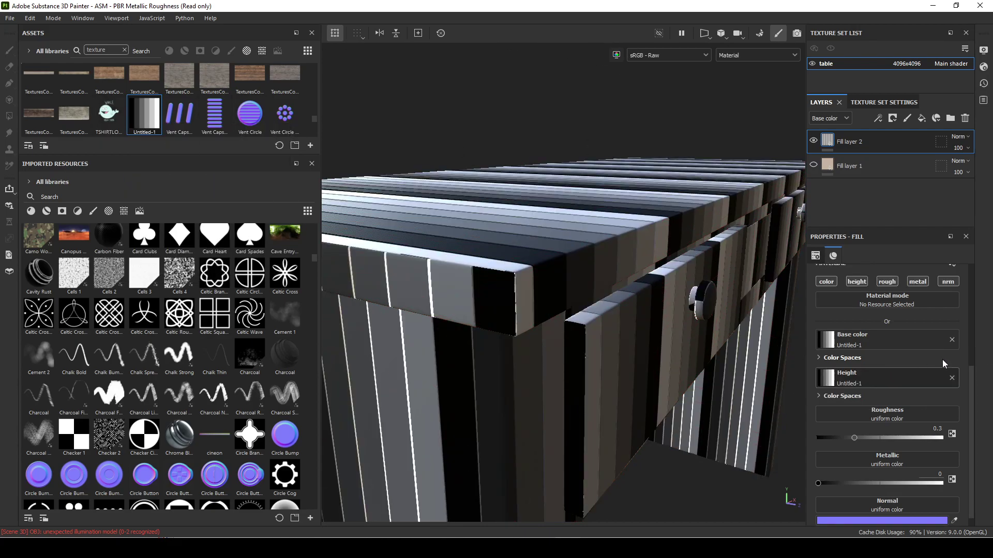
- Examine the height effect of the stripes on the drawer front, table corner and tabletop
alt+drag(705, 352, 631, 330)
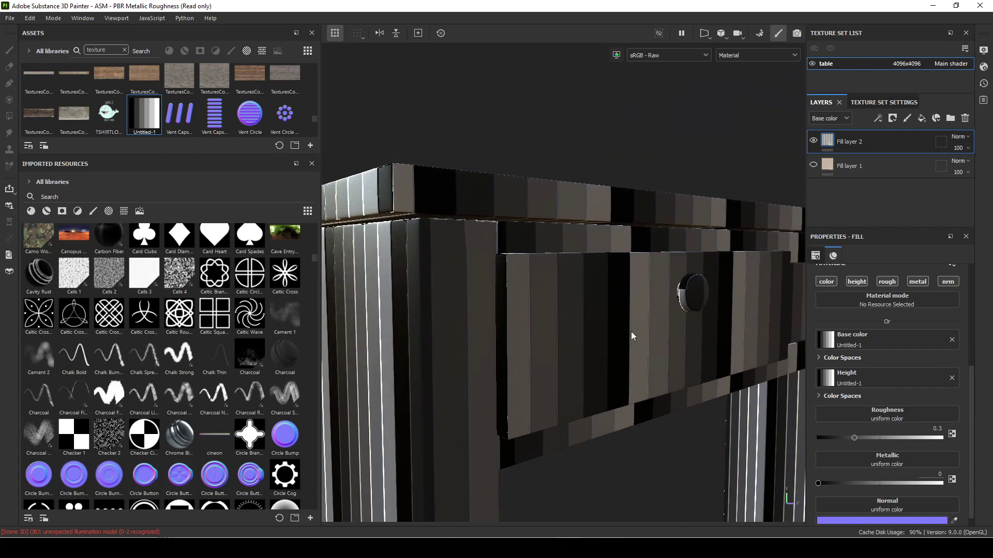
alt+middle_drag(631, 331, 613, 368)
alt+drag(614, 367, 579, 385)
alt+right_drag(579, 385, 694, 379)
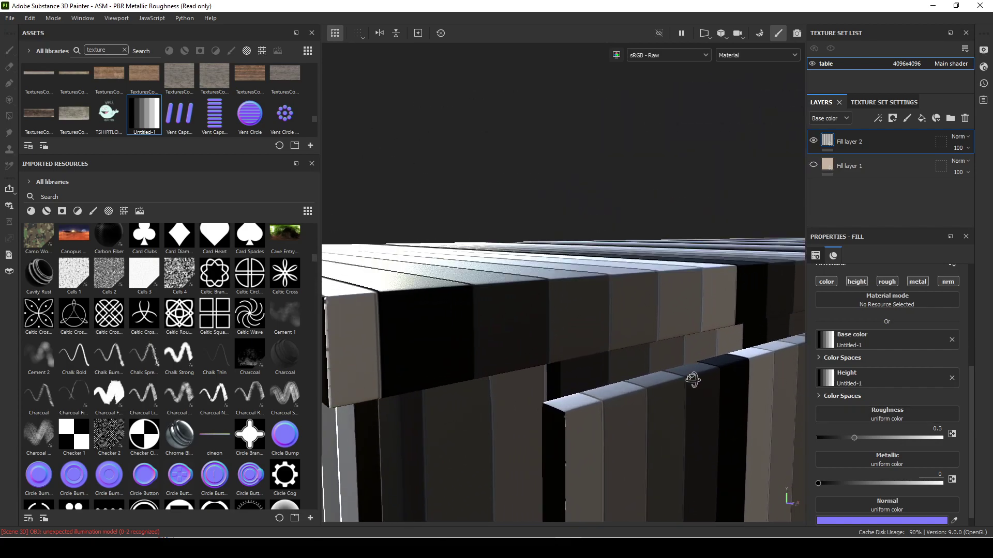
alt+drag(693, 379, 736, 398)
alt+right_drag(735, 398, 548, 408)
alt+drag(548, 408, 442, 396)
shift+right_drag(532, 415, 620, 414)
alt+drag(573, 396, 532, 353)
alt+right_drag(532, 352, 543, 354)
mouse_move(521, 360)
alt+mouse_down()
mouse_move(482, 320)
mouse_move(504, 356)
alt+mouse_up()
shift+right_drag(504, 358, 551, 362)
alt+drag(574, 406, 540, 376)
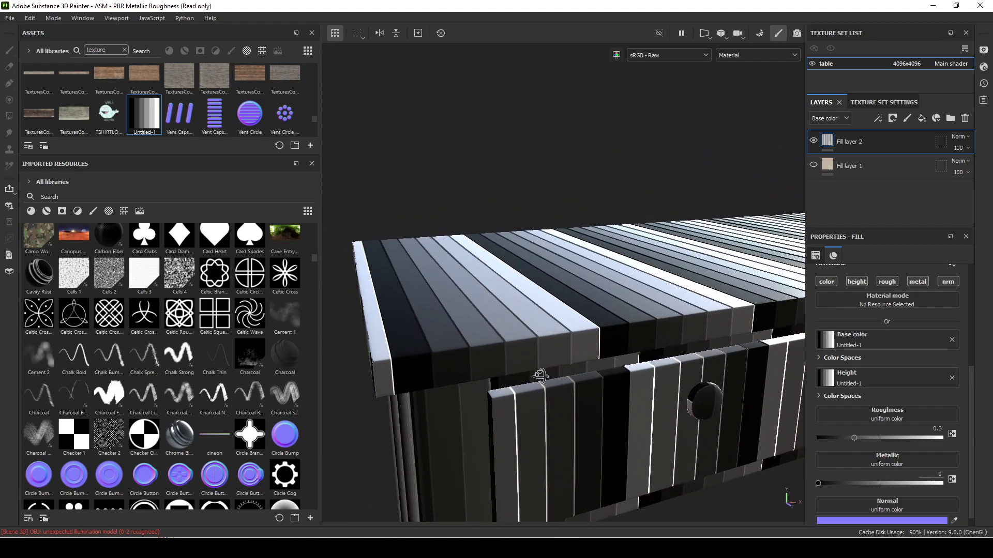
- Inspect the stripe seams close up along the tabletop's front edge, including its silhouette at grazing angles
alt+middle_drag(578, 377, 497, 380)
alt+right_drag(496, 381, 684, 437)
alt+drag(738, 388, 534, 321)
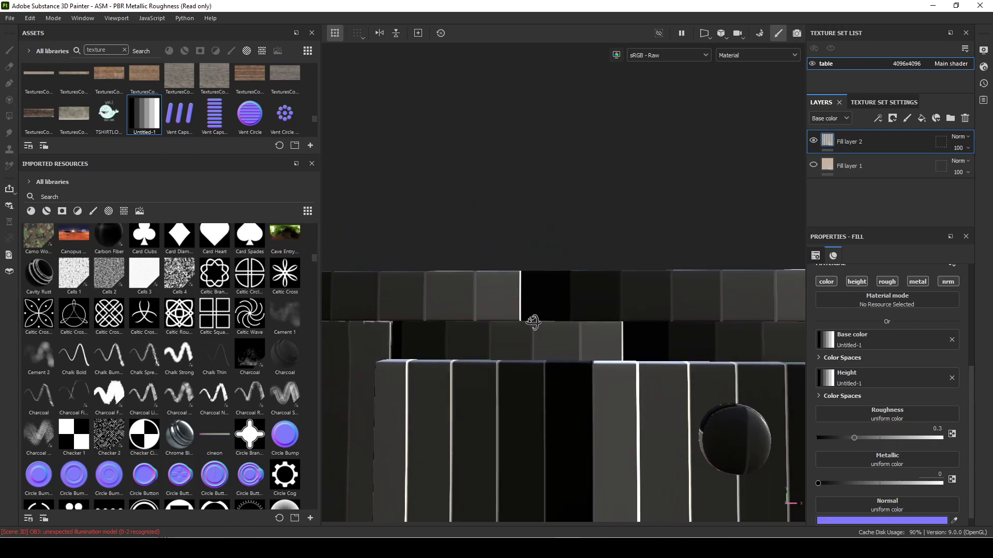
alt+right_drag(534, 321, 728, 361)
alt+middle_drag(728, 361, 781, 435)
alt+drag(591, 362, 579, 312)
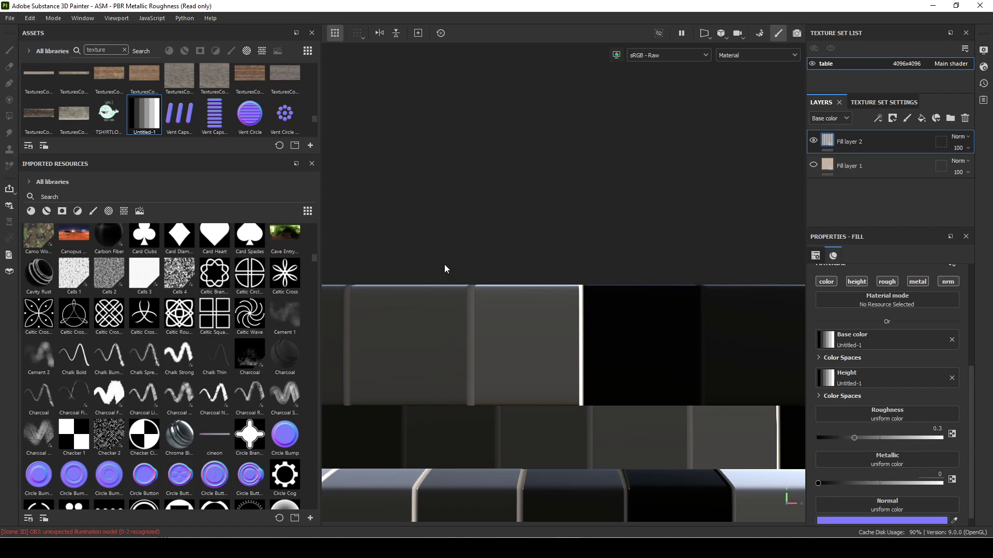
alt+drag(630, 321, 633, 343)
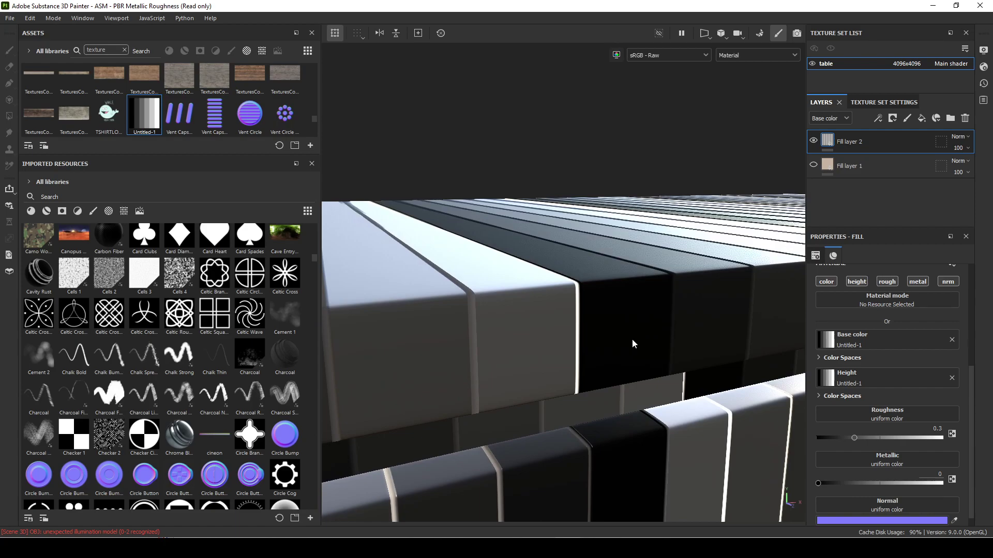
alt+right_drag(632, 343, 287, 326)
alt+drag(501, 334, 560, 300)
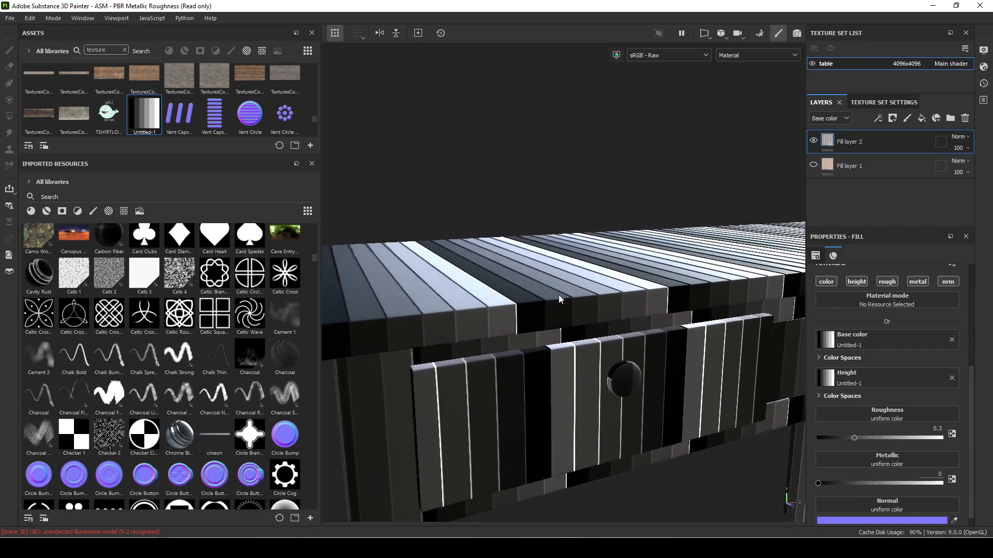
alt+right_drag(563, 305, 866, 346)
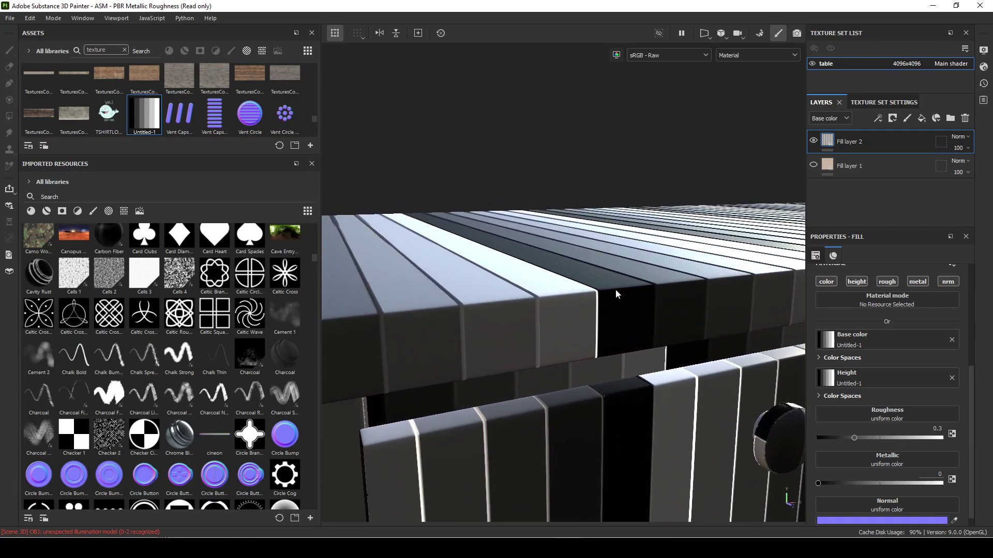
alt+drag(621, 353, 668, 305)
alt+middle_drag(605, 310, 573, 373)
alt+right_drag(572, 375, 736, 398)
alt+drag(724, 369, 627, 401)
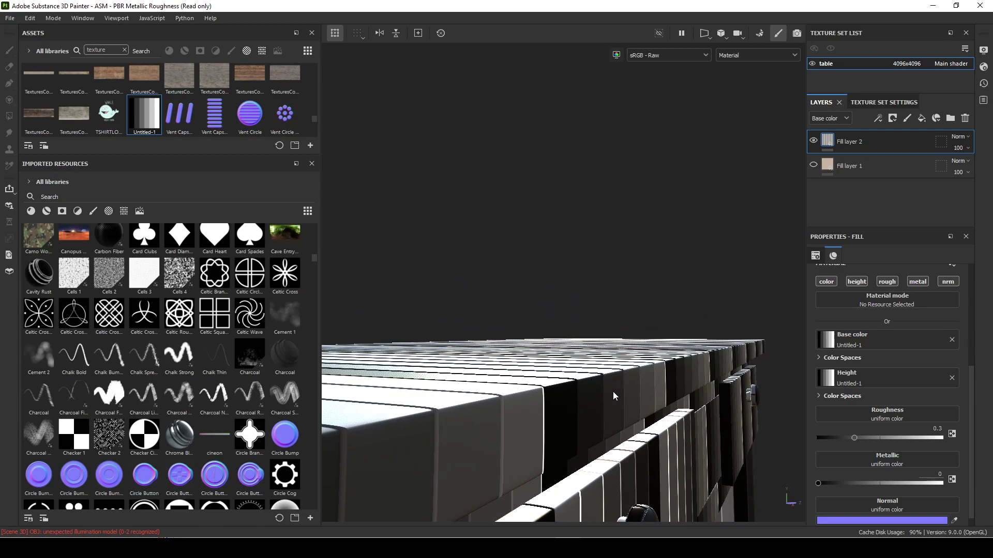
alt+drag(566, 393, 708, 313)
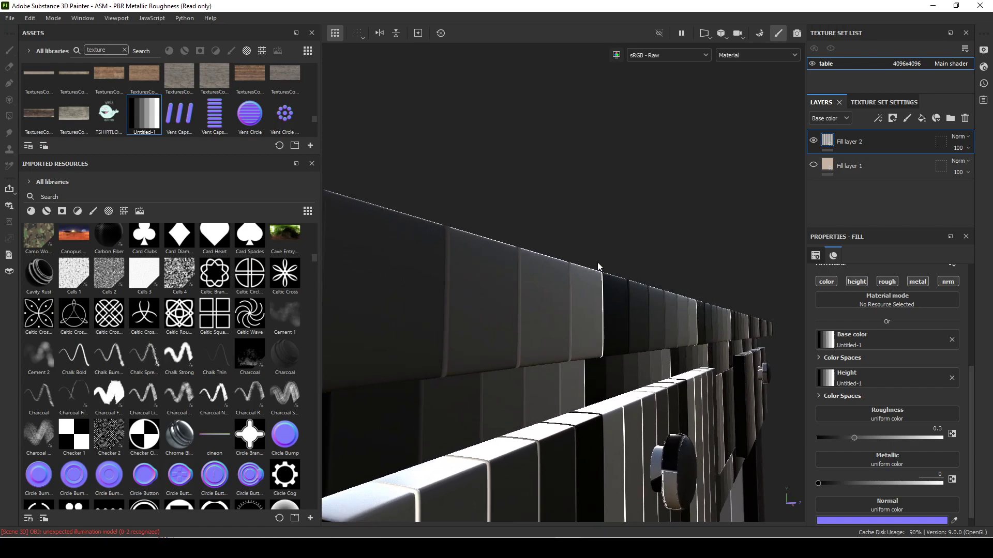
alt+drag(652, 288, 547, 294)
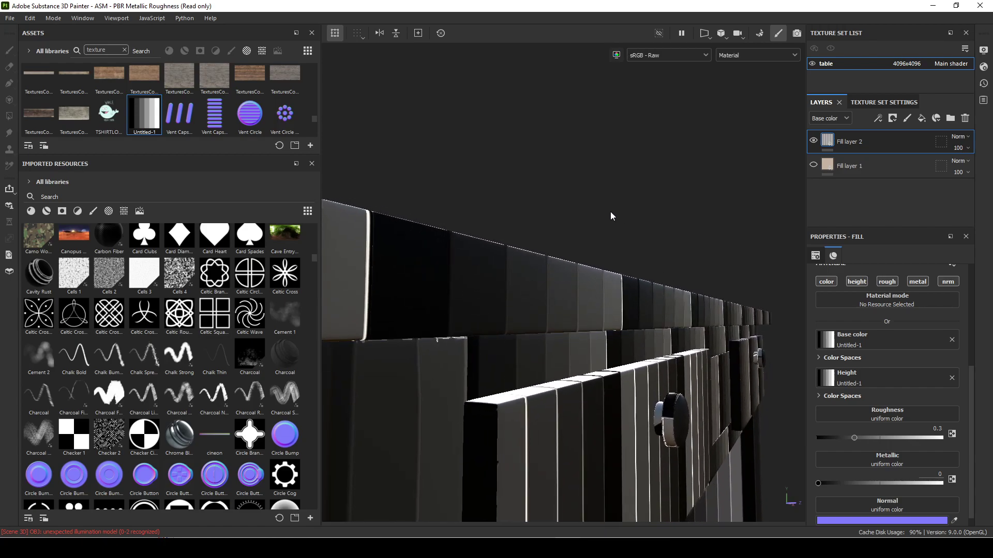
alt+drag(610, 212, 612, 219)
- Switch the viewport display to Normal+Height+Mesh and examine the seams between stripes across the table
click(761, 60)
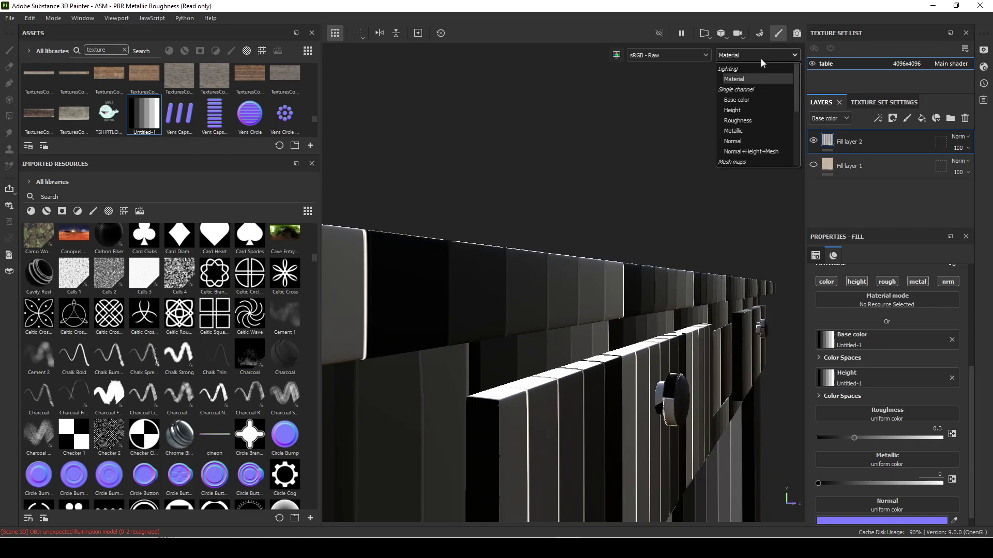
click(752, 151)
alt+drag(652, 202, 519, 279)
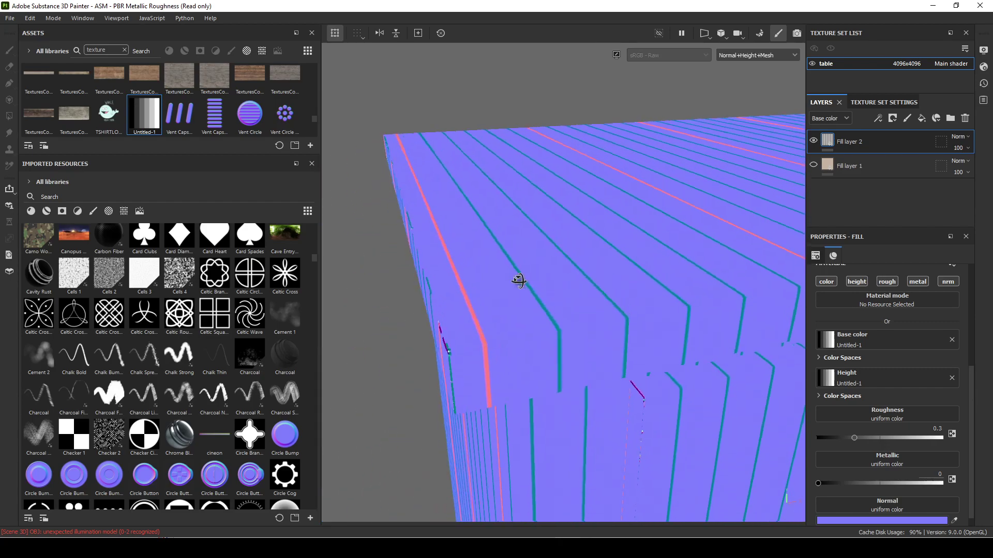
alt+right_drag(519, 279, 599, 281)
alt+middle_drag(598, 279, 300, 317)
alt+drag(594, 288, 537, 477)
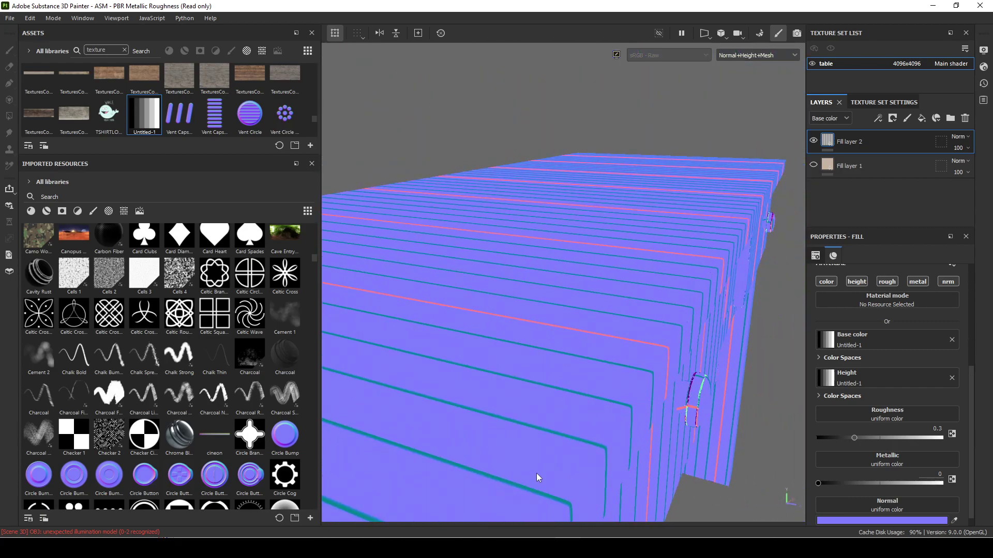
alt+drag(703, 304, 626, 238)
alt+drag(608, 388, 591, 416)
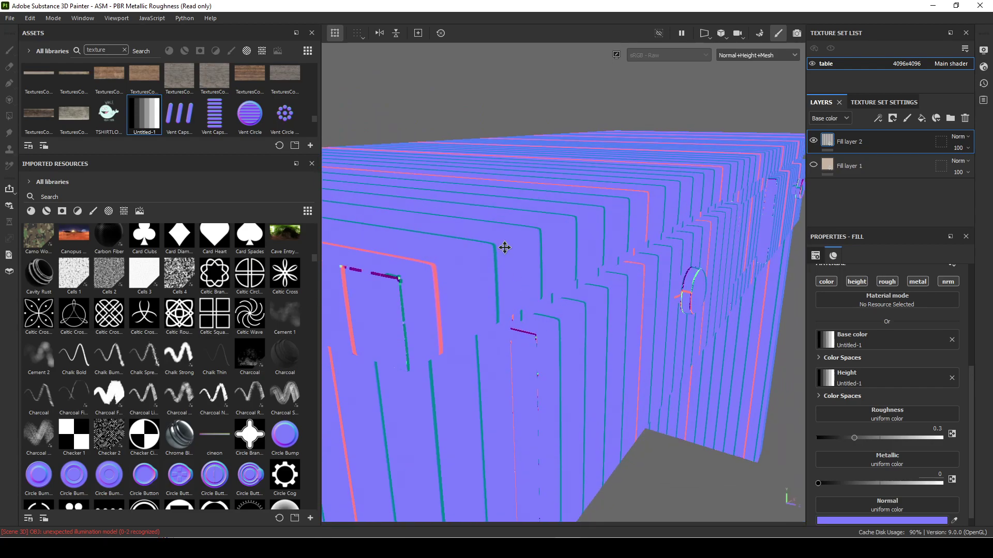
alt+middle_drag(504, 248, 540, 371)
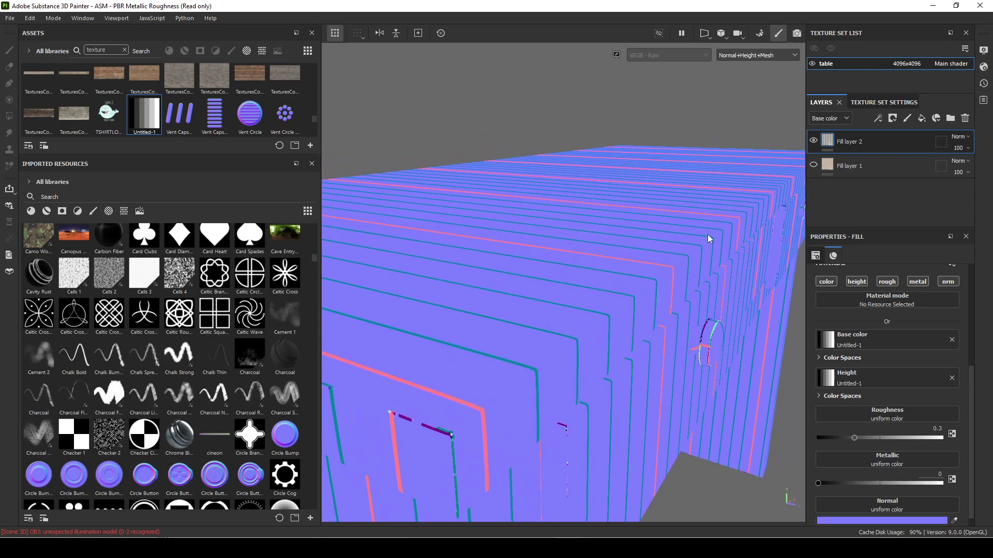
- Display only the Normal channel in the viewport, and return to the Material view
click(755, 55)
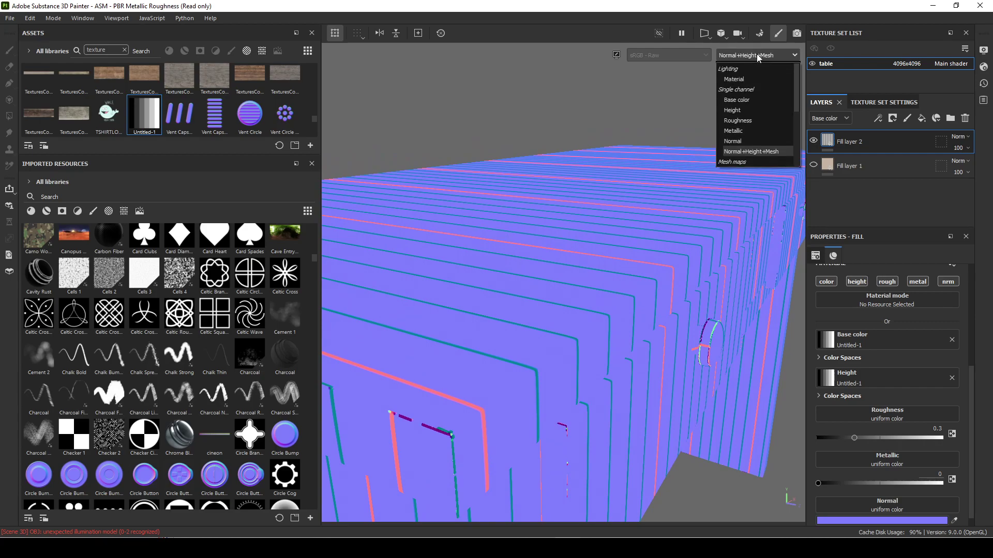
click(742, 131)
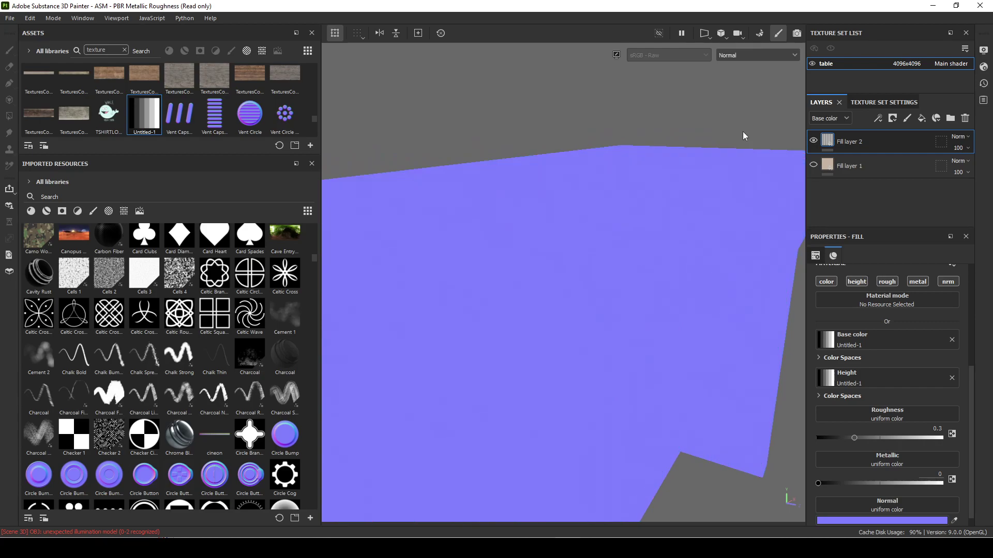
click(743, 56)
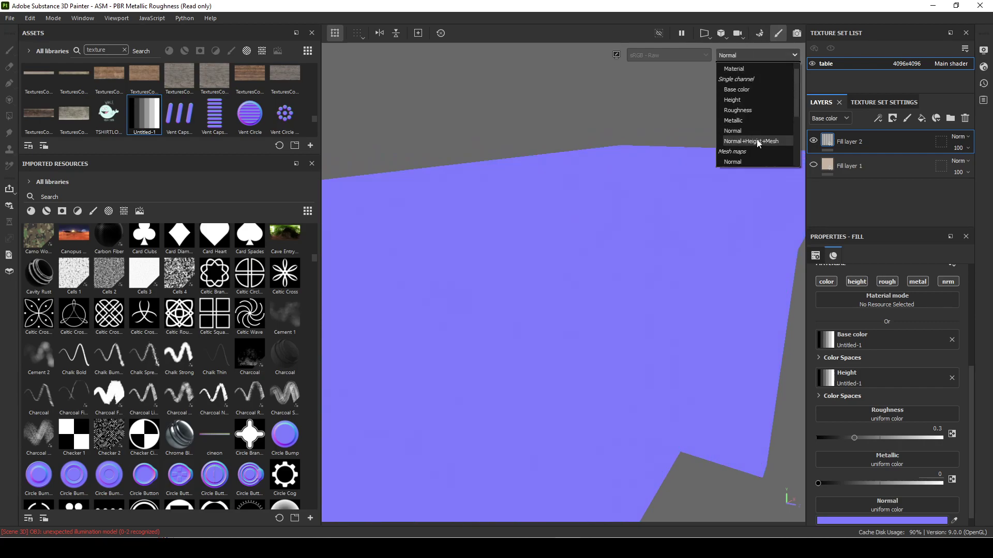
click(747, 71)
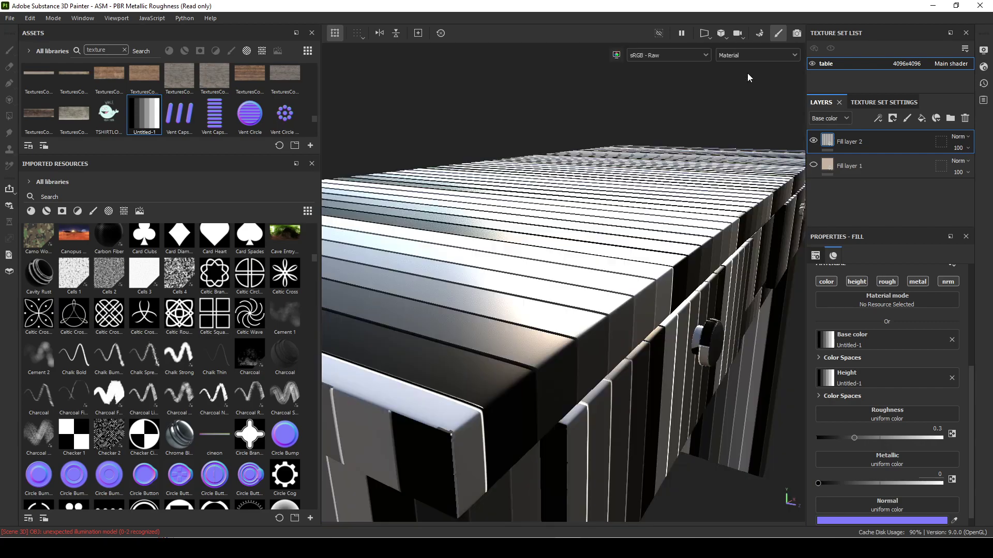
- Examine the shaded stripes around the table corner and close up along the tabletop's front edge
alt+drag(641, 217, 633, 274)
alt+right_drag(610, 294, 537, 259)
alt+drag(538, 259, 523, 233)
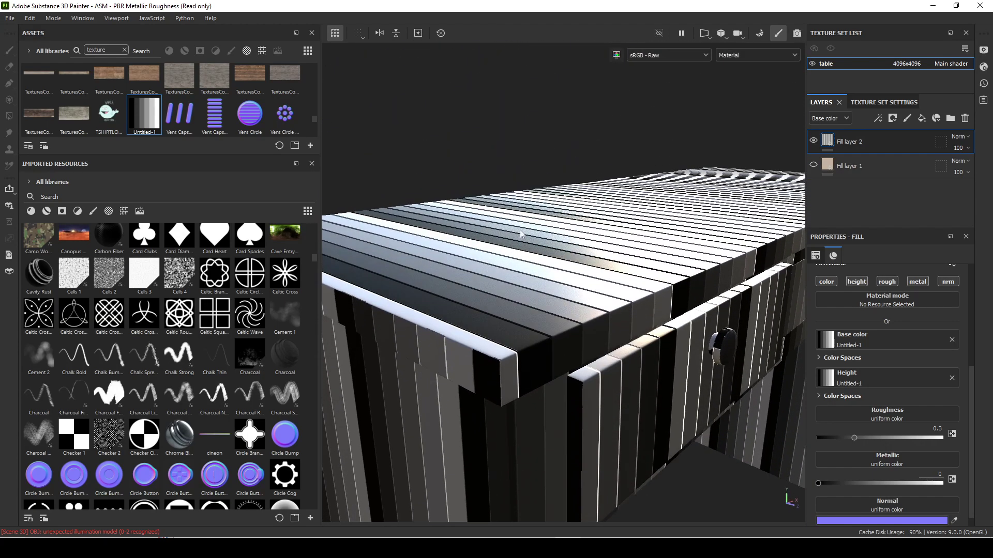
alt+right_drag(500, 258, 667, 343)
alt+drag(667, 343, 633, 299)
alt+middle_drag(647, 330, 603, 274)
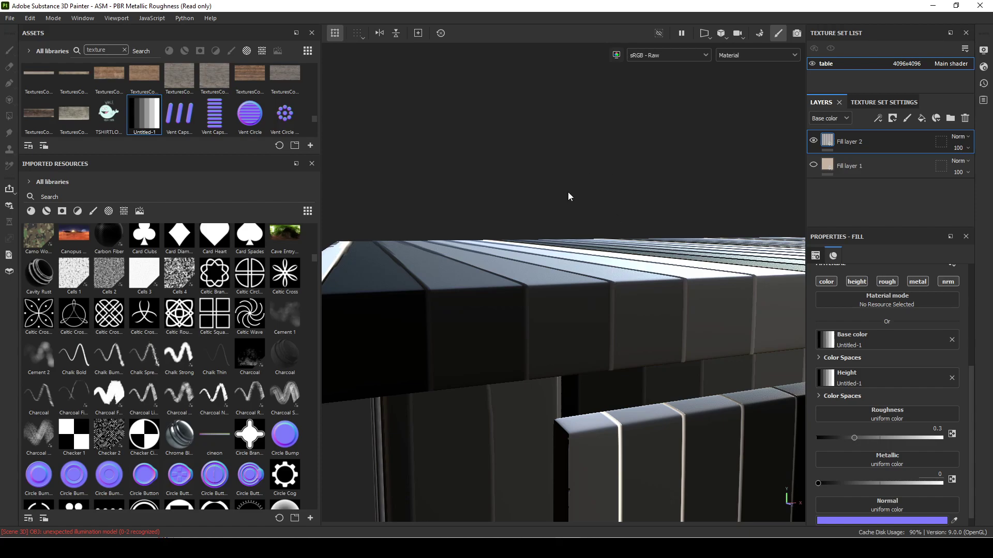
- Open the shader's Displacement & Tessellation settings, toggle Enable off and back on, and set the subdivision count to 32
click(984, 68)
scroll(938, 144, up, 5)
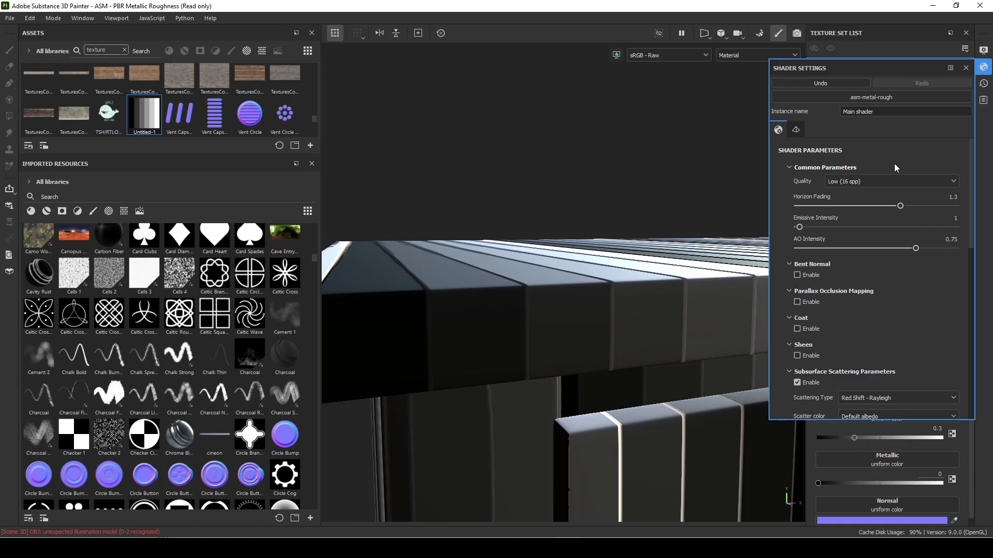
scroll(894, 163, down, 3)
scroll(899, 195, down, 4)
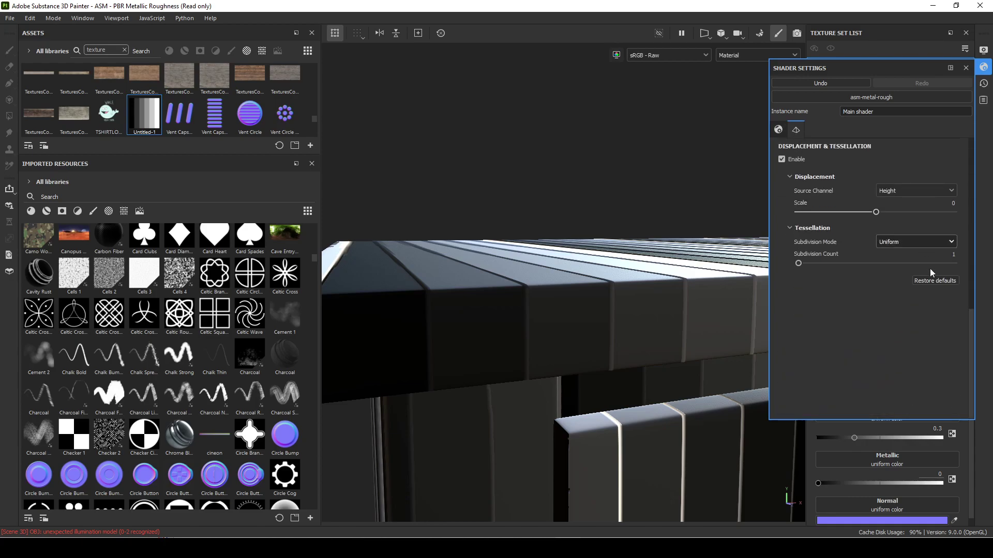
click(781, 159)
click(782, 159)
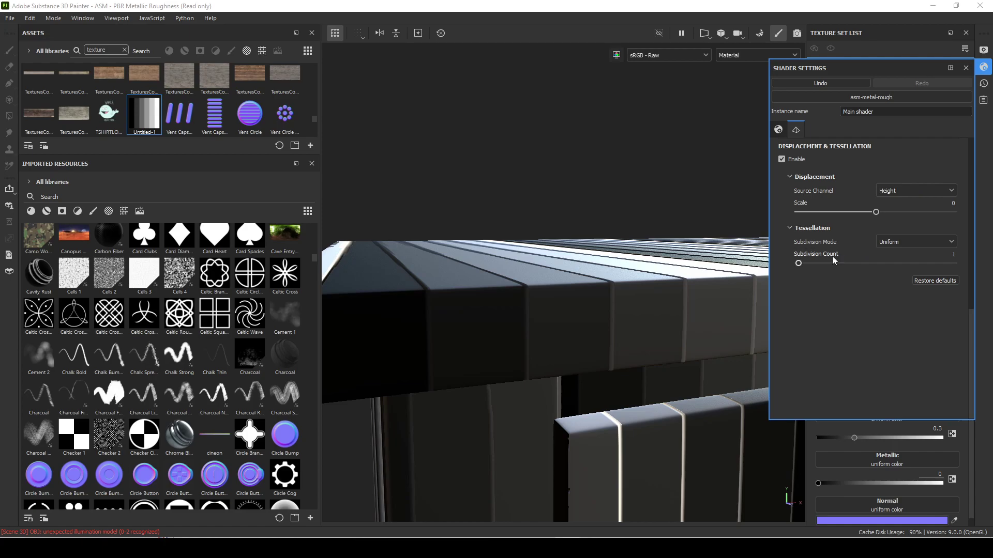
drag(798, 264, 954, 263)
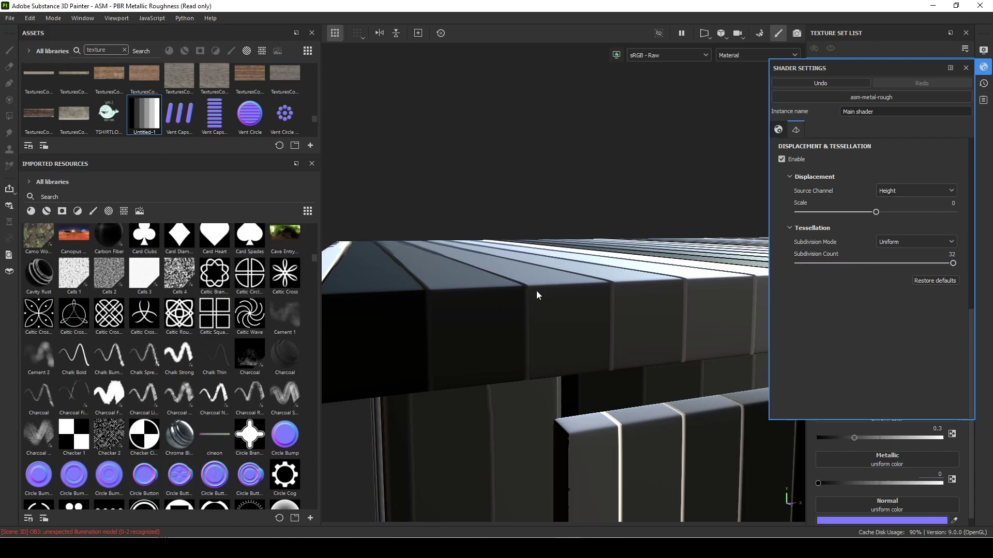
- Check the tabletop's front edge from close up, and set the displacement scale to 0.1
alt+drag(536, 290, 532, 336)
alt+right_drag(532, 336, 698, 377)
alt+middle_drag(642, 291, 659, 344)
alt+drag(657, 341, 636, 344)
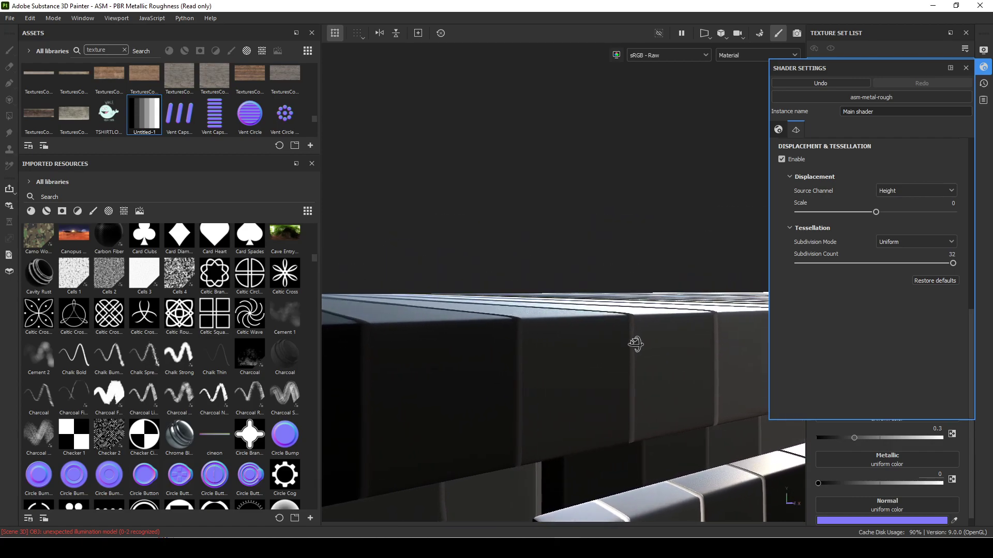
alt+right_drag(636, 343, 383, 314)
alt+drag(383, 313, 434, 327)
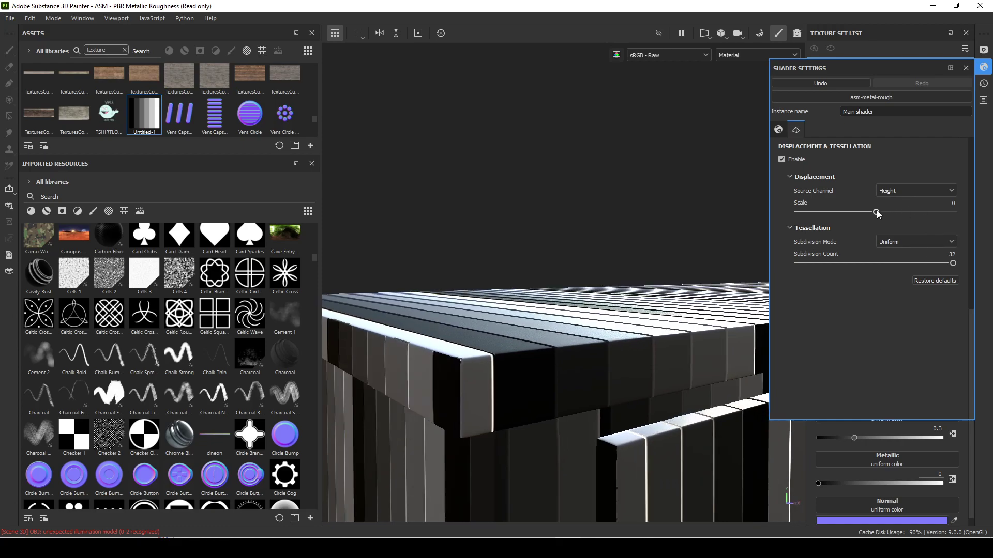
click(954, 205)
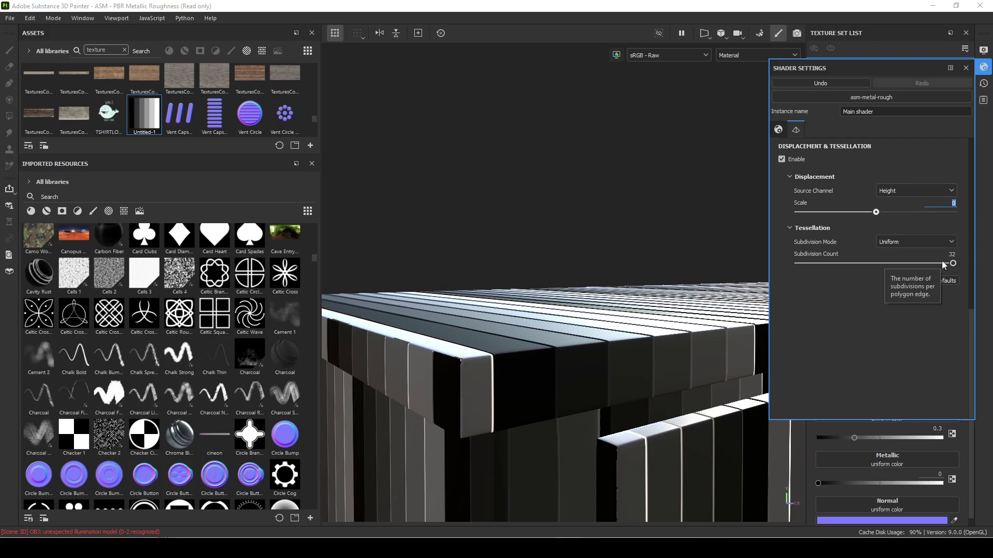
text(.1)
key(Return)
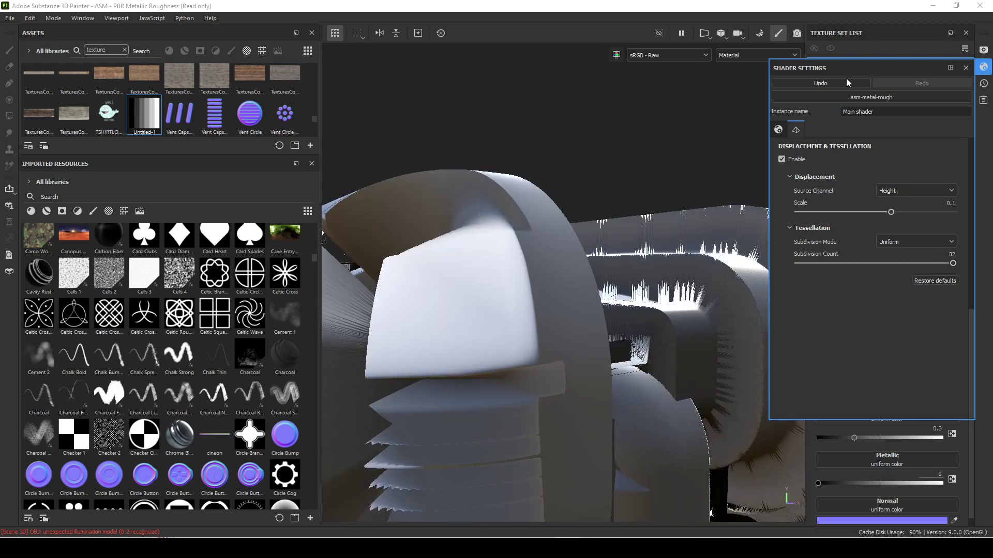
- Examine the shape of the strongly displaced table from its side, top and front corner
alt+right_drag(587, 188, 90, 208)
alt+drag(526, 287, 504, 331)
alt+right_drag(504, 331, 445, 324)
alt+drag(446, 324, 673, 285)
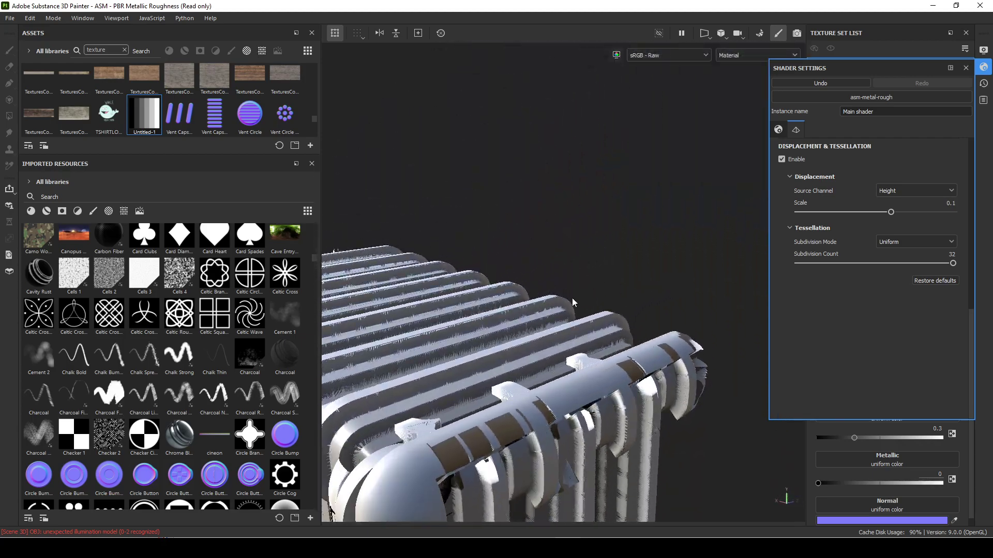
alt+drag(574, 302, 646, 287)
alt+middle_drag(646, 286, 653, 228)
alt+drag(621, 228, 424, 217)
alt+drag(595, 259, 461, 263)
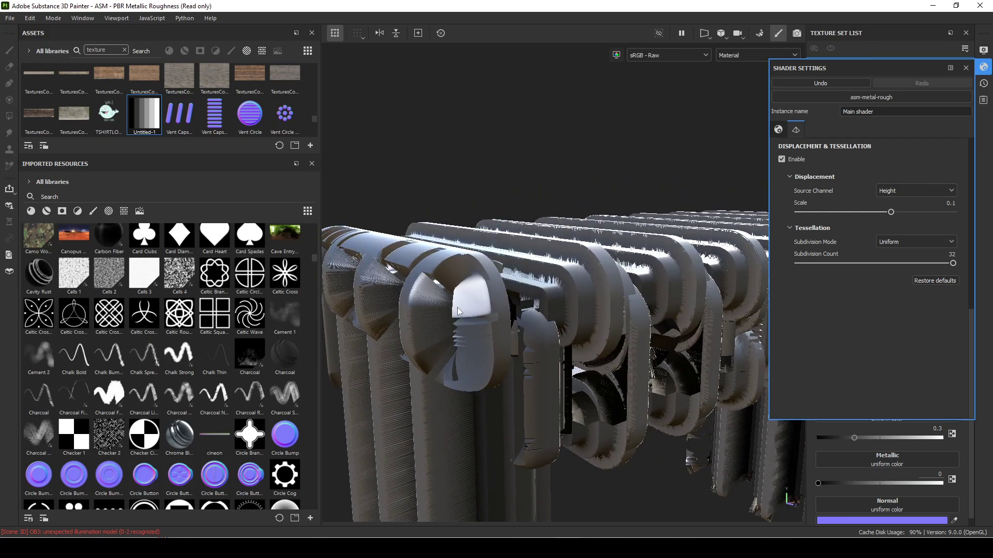
- Set the displacement scale to 0.005 and frame the table corner with the drawer front
click(951, 204)
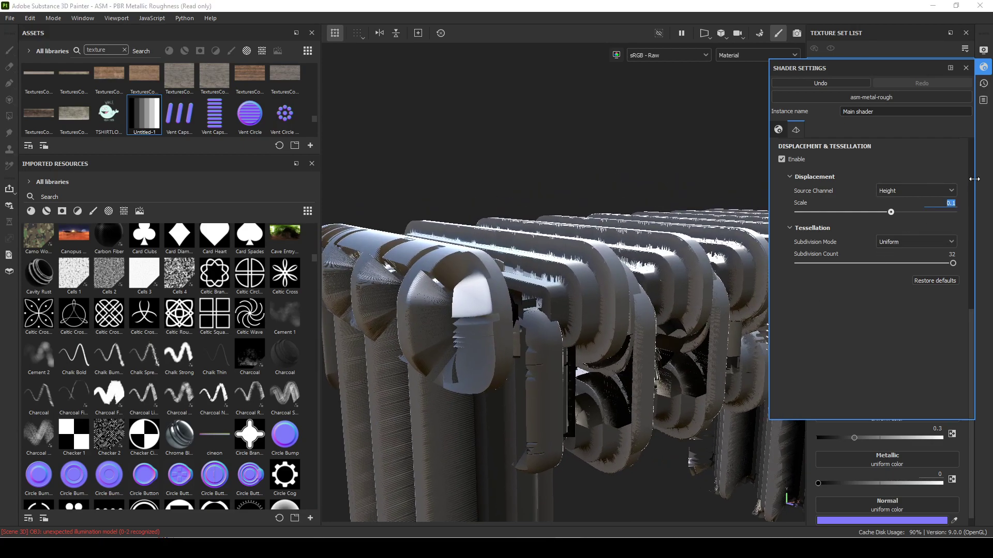
text(.005)
key(Return)
alt+right_drag(683, 321, 689, 414)
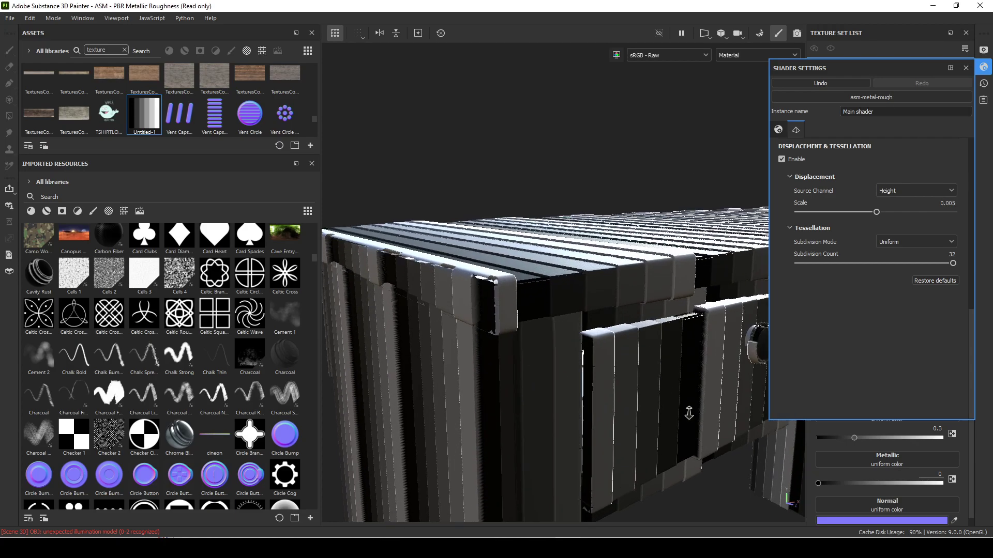
- Examine the silhouette of the displaced stripes on the tabletop corner and along the drawer's upper edge
alt+drag(689, 414, 560, 385)
alt+drag(632, 361, 492, 373)
alt+right_drag(492, 373, 705, 394)
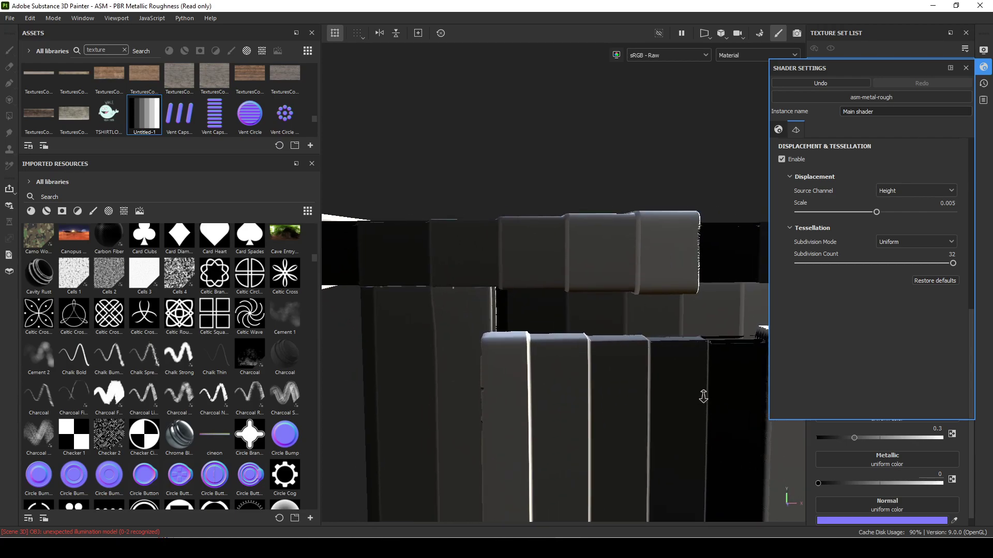
alt+drag(705, 394, 638, 429)
mouse_move(639, 429)
alt+middle_down()
mouse_move(634, 413)
mouse_move(634, 423)
alt+middle_up()
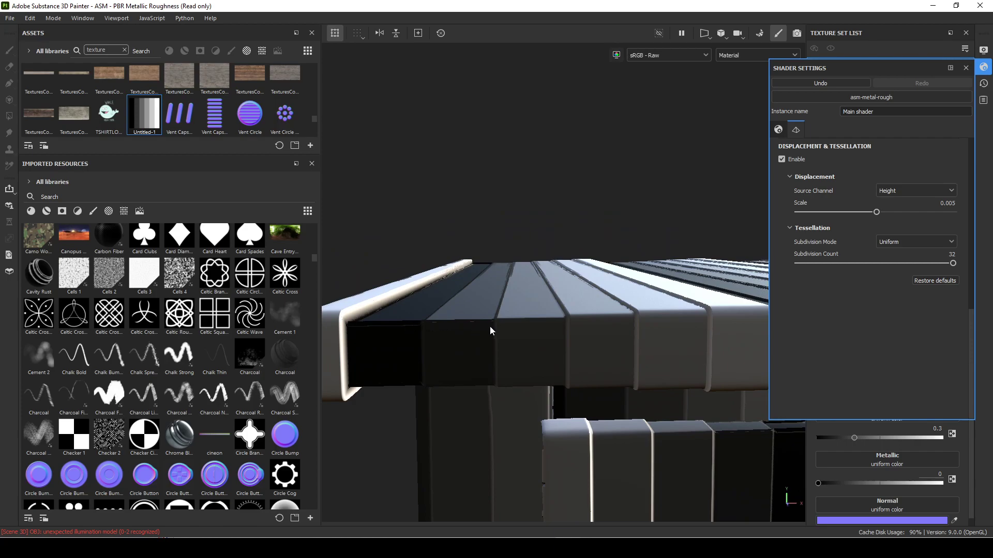
alt+middle_drag(489, 326, 439, 305)
alt+drag(335, 287, 358, 290)
alt+middle_drag(372, 290, 436, 238)
alt+drag(436, 237, 543, 342)
alt+middle_drag(628, 332, 541, 352)
alt+drag(540, 352, 523, 308)
alt+right_drag(543, 370, 764, 371)
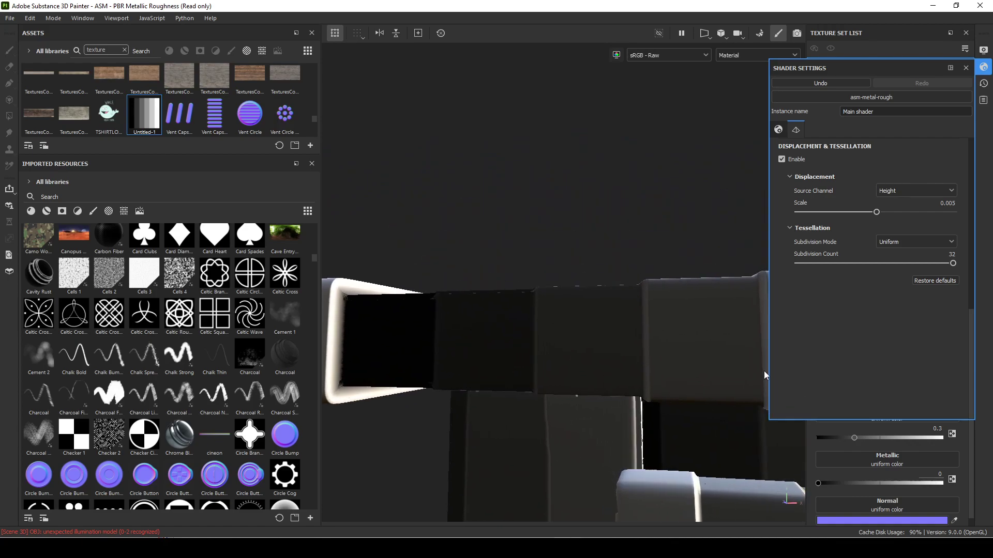
- Inspect the height steps between neighbouring stripes along the tabletop's front edge, from above and at grazing angles
alt+middle_drag(564, 331, 468, 381)
alt+right_drag(467, 381, 512, 337)
alt+drag(512, 337, 592, 382)
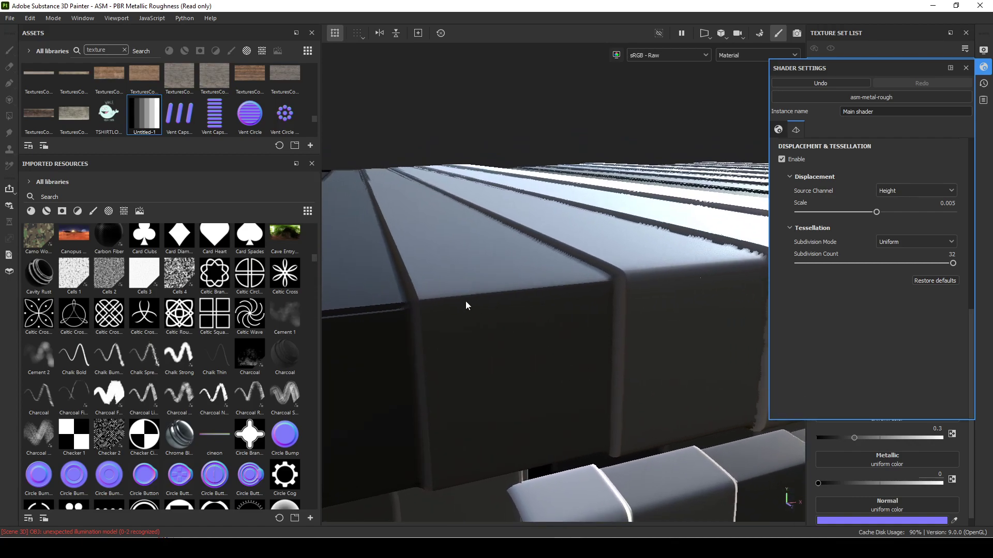
alt+drag(484, 294, 609, 358)
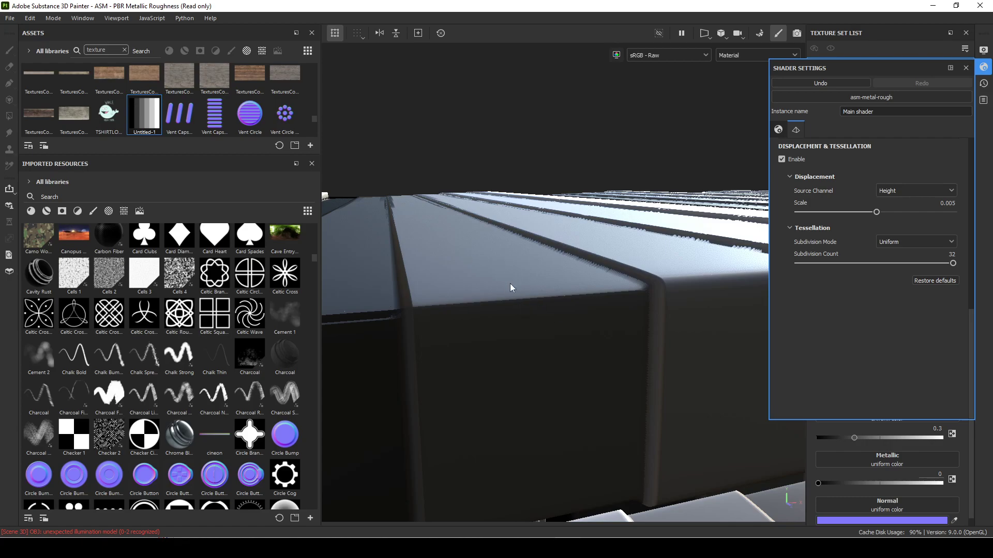
alt+right_drag(508, 295, 360, 347)
alt+middle_drag(415, 364, 667, 314)
alt+right_drag(667, 313, 553, 316)
alt+middle_drag(553, 315, 503, 317)
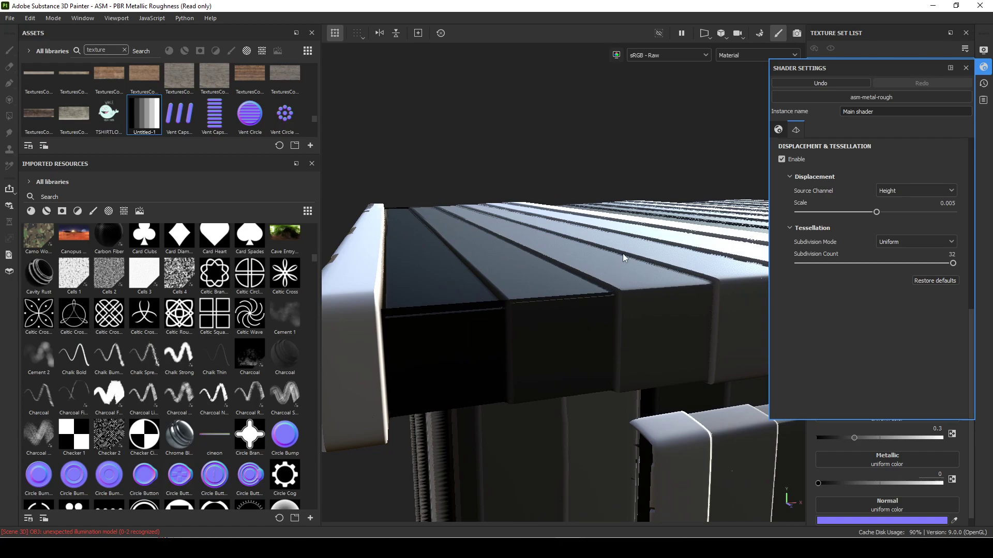
alt+middle_drag(499, 352, 419, 372)
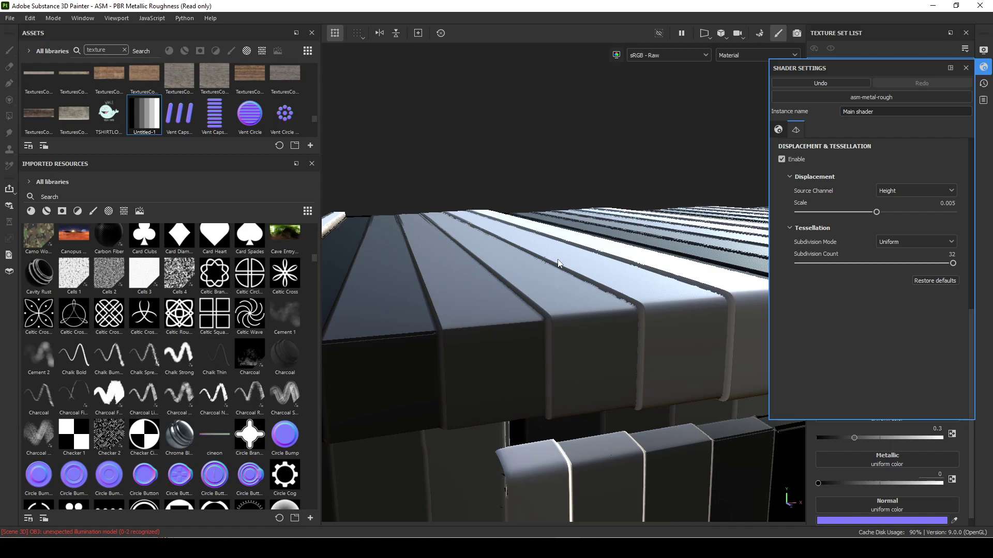
alt+drag(647, 339, 616, 325)
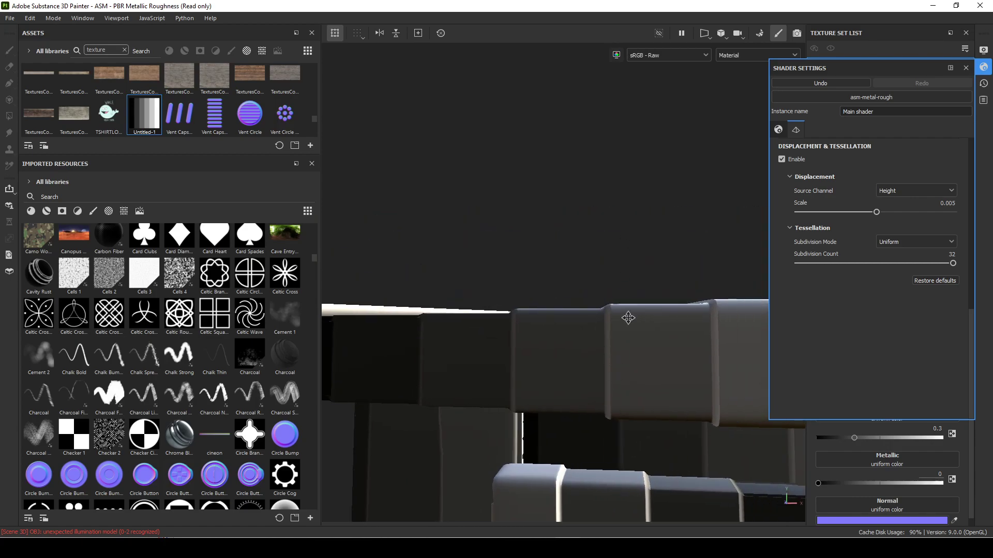
alt+middle_drag(628, 317, 492, 302)
alt+drag(492, 301, 487, 311)
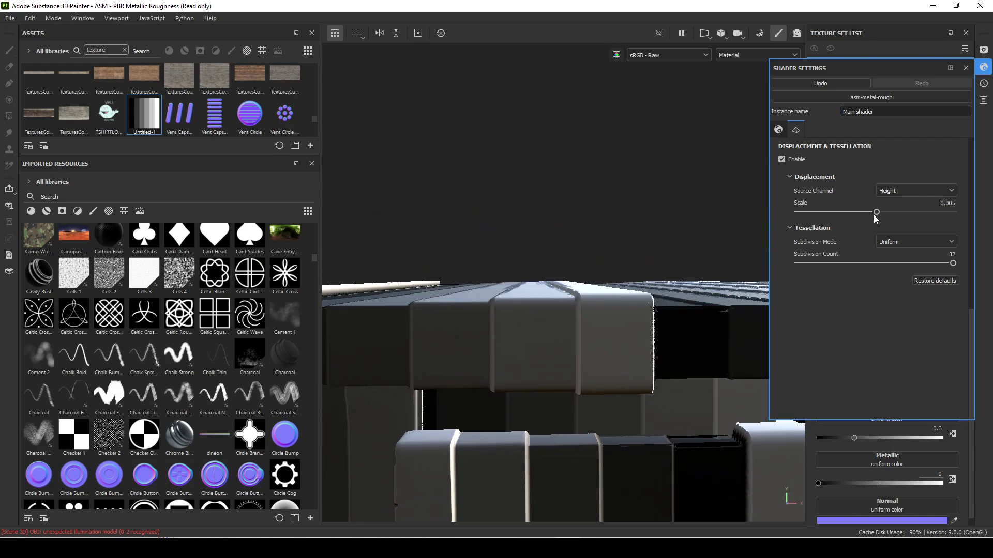
- Set the displacement scale to 0.04 and examine the stepped stripes at the tabletop's corner
drag(874, 213, 882, 213)
scroll(519, 260, down, 3)
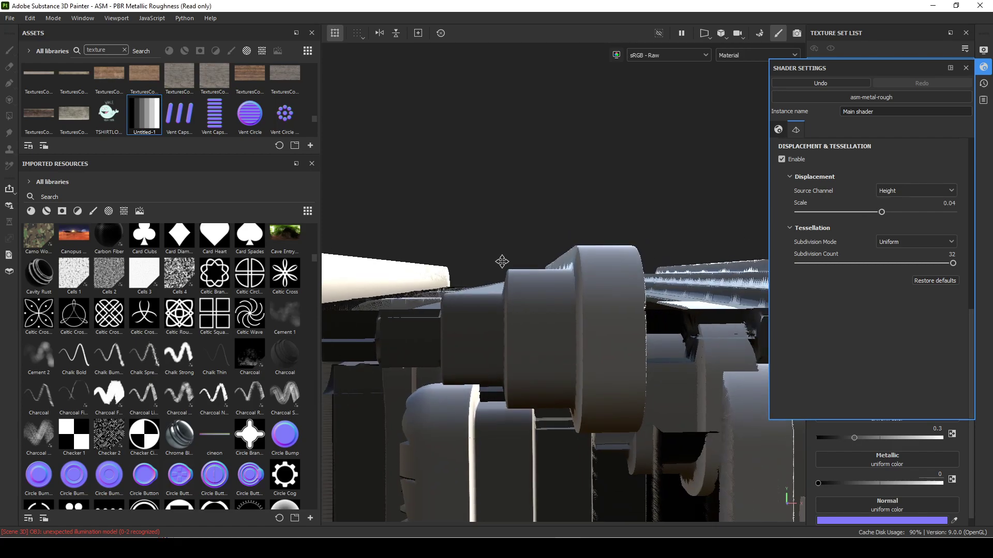
alt+drag(501, 262, 540, 300)
alt+middle_drag(540, 300, 486, 264)
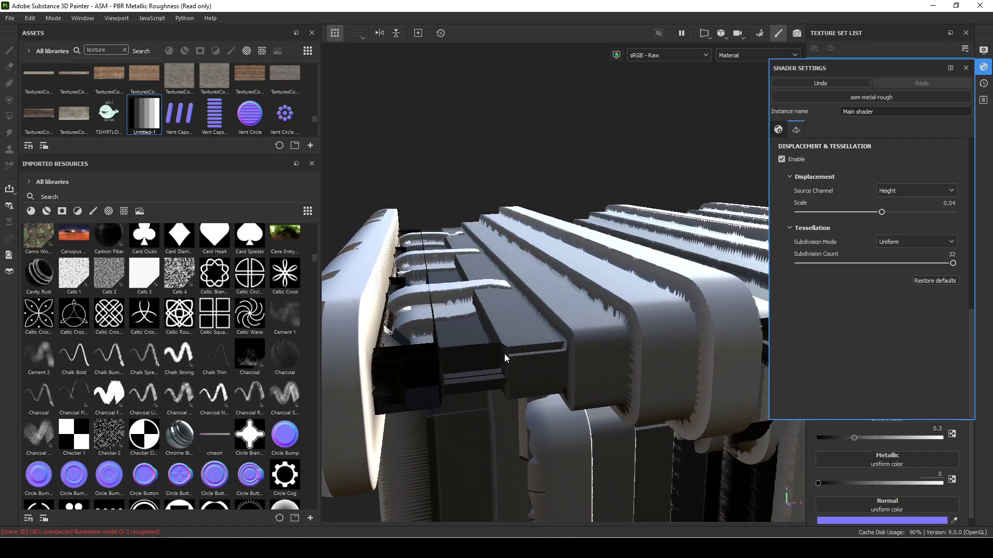
alt+drag(500, 365, 477, 313)
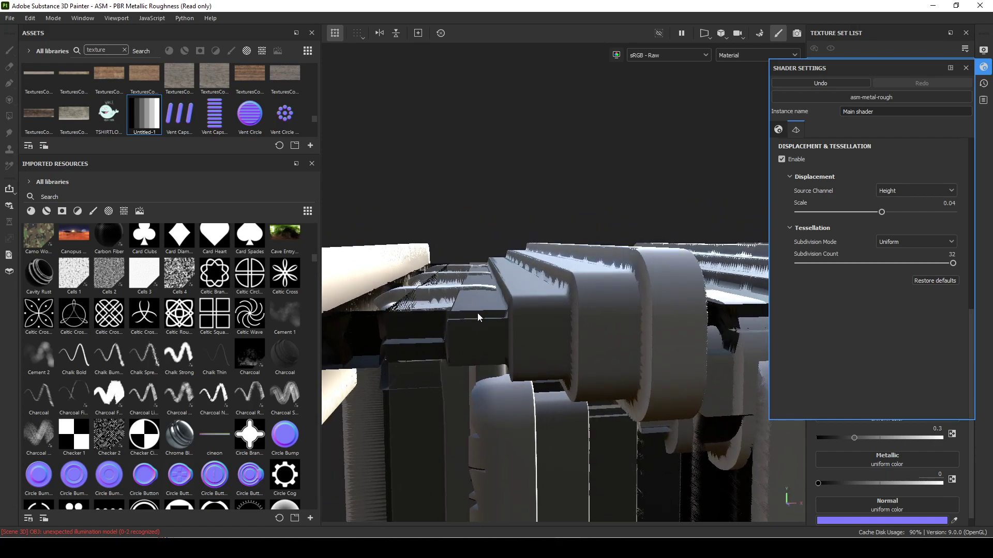
- In Photoshop, sample the third stripe's grey in the foreground colour picker to check its value, cancel, and return to Substance 3D Painter
click(843, 547)
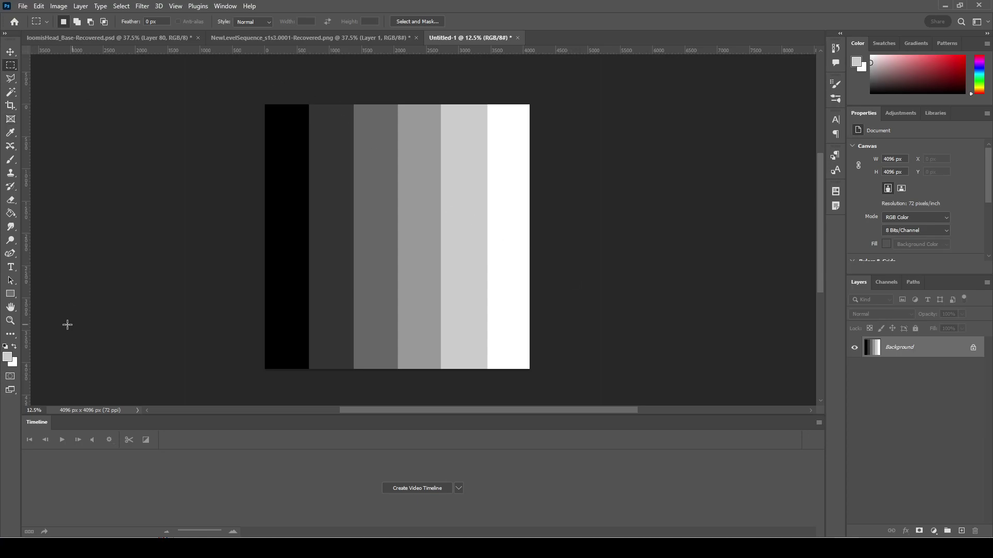
click(8, 356)
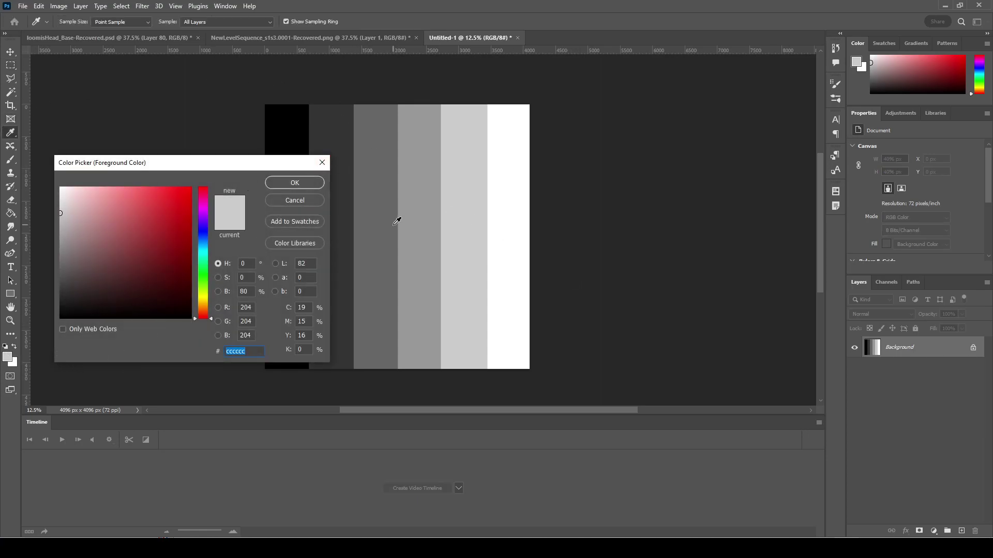
click(391, 236)
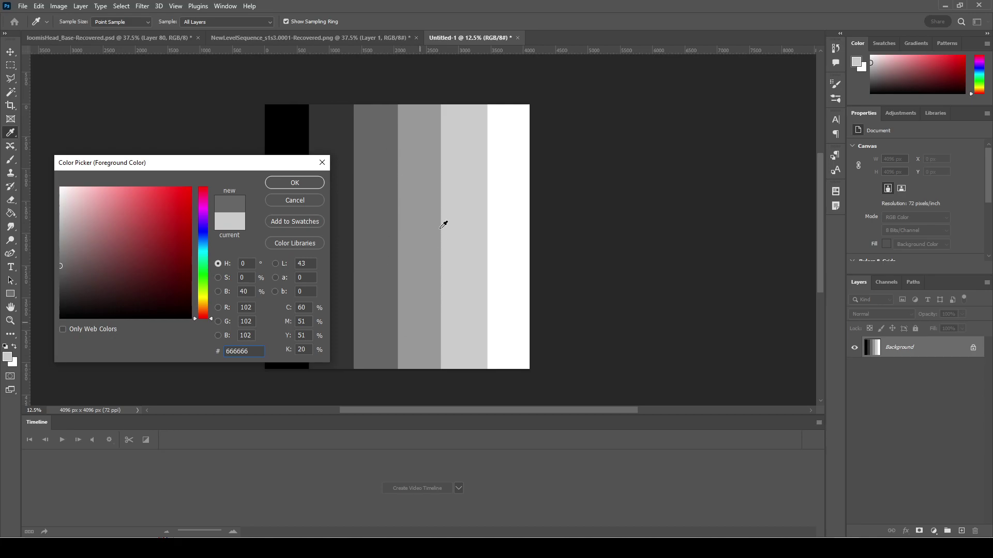
click(322, 163)
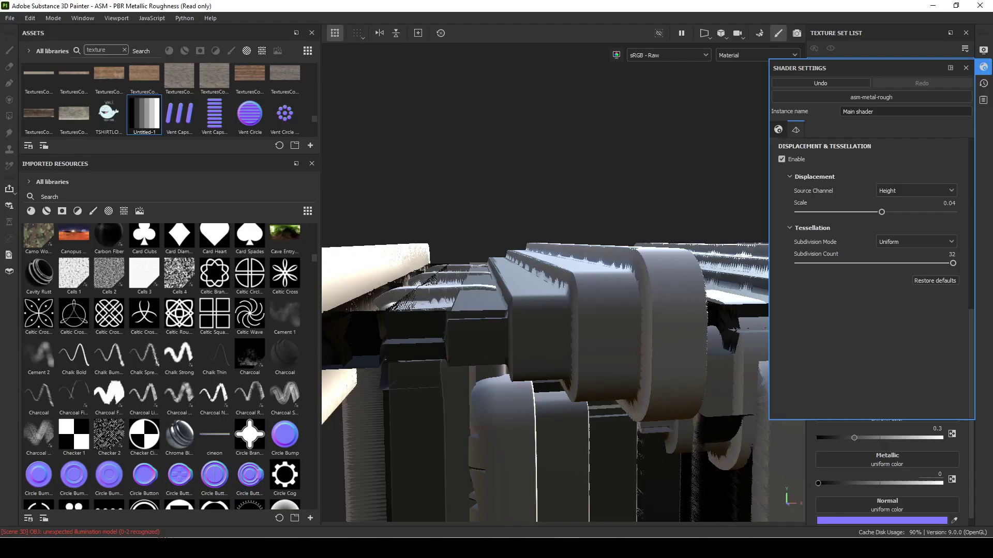
- Examine the raised and sunken stripes on the drawer front and across the whole table
mouse_move(584, 203)
alt+mouse_down()
mouse_move(482, 247)
mouse_move(468, 339)
mouse_move(363, 392)
alt+mouse_up()
alt+middle_drag(608, 381, 789, 312)
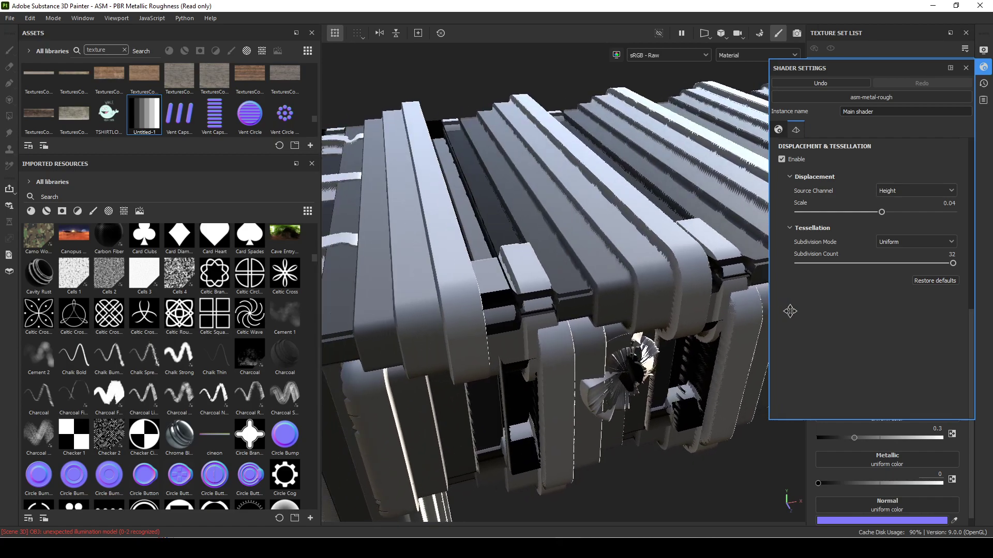
scroll(575, 283, down, 3)
alt+drag(575, 283, 520, 325)
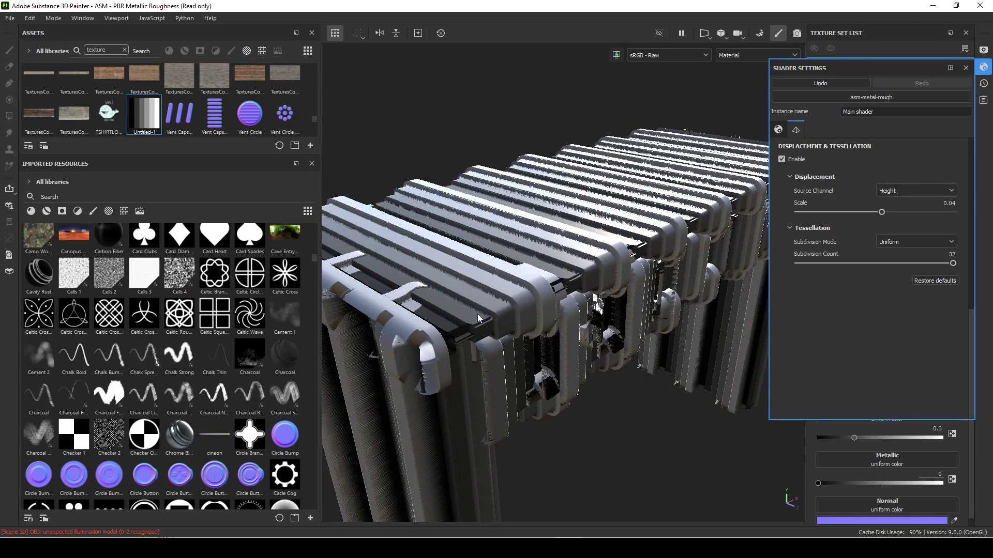
alt+middle_drag(529, 328, 570, 339)
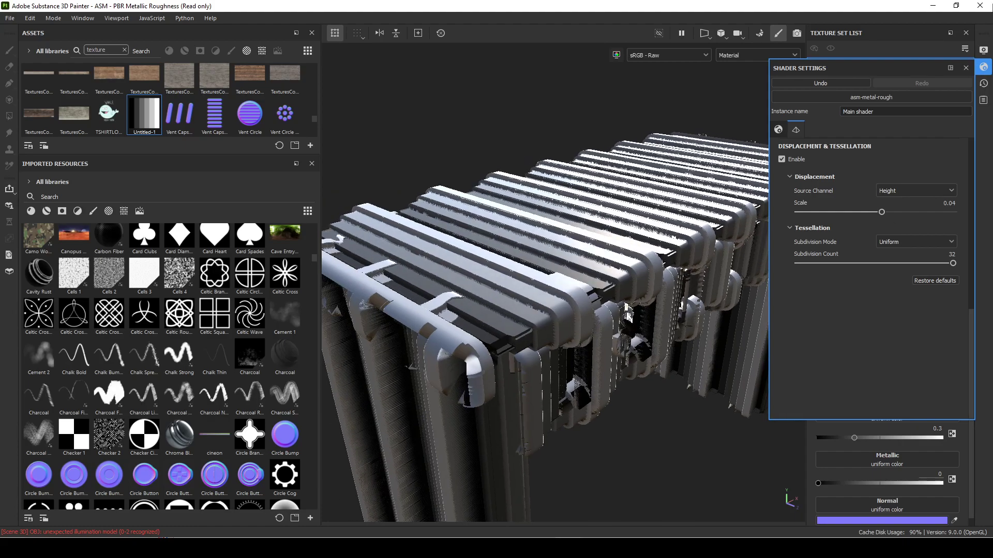